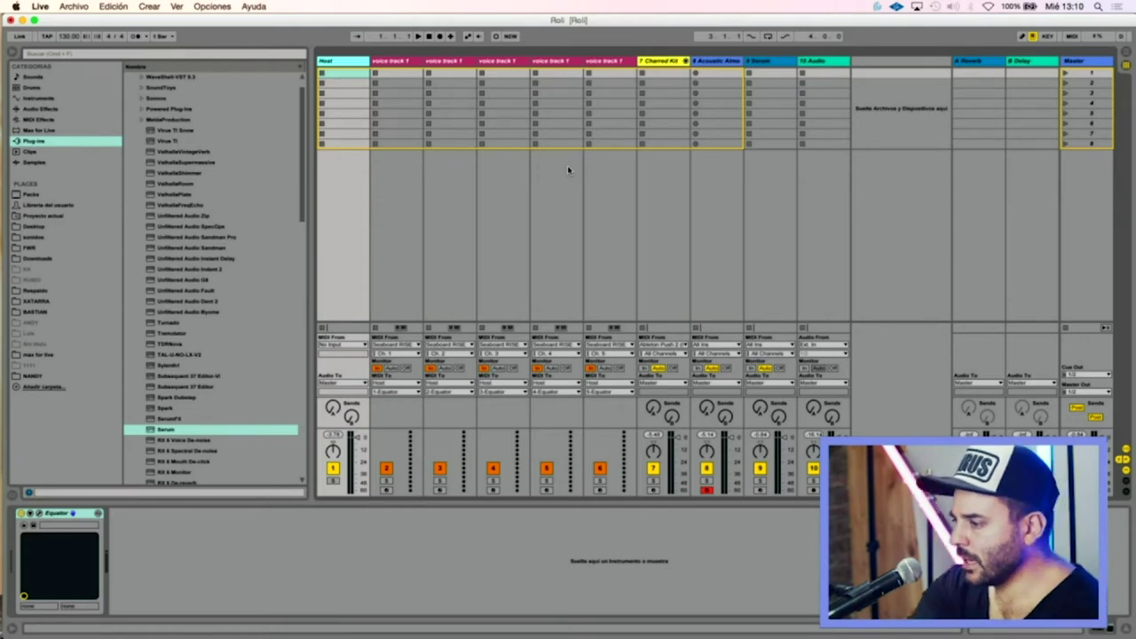
Inspect the Equator plug-in on the Host track, close its window and select the Charred Kit track.
click(660, 61)
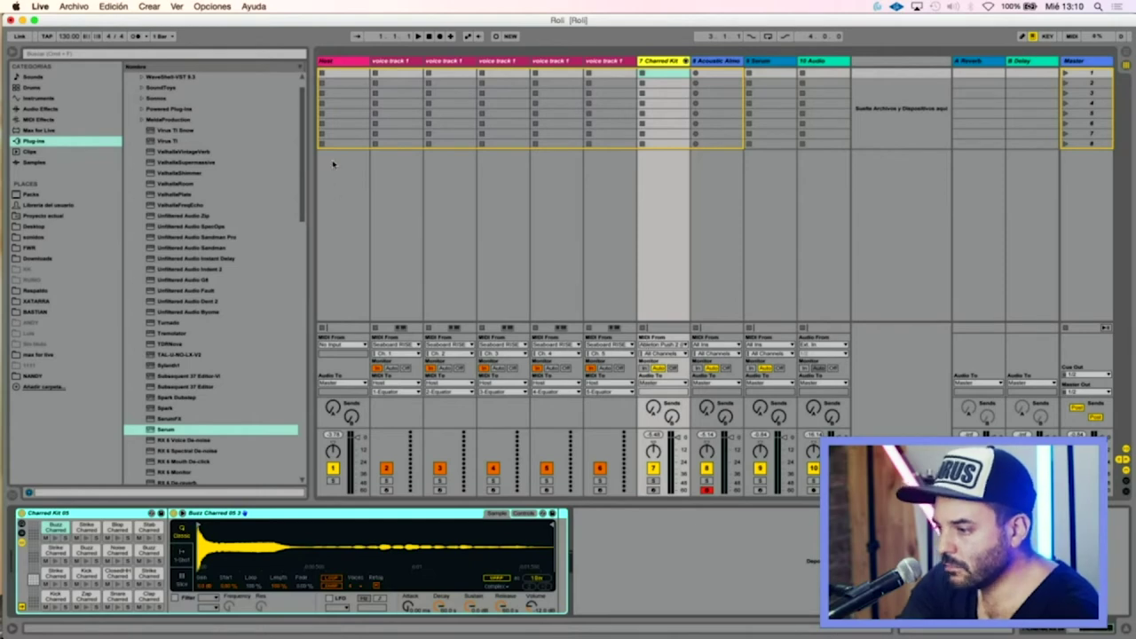
click(347, 62)
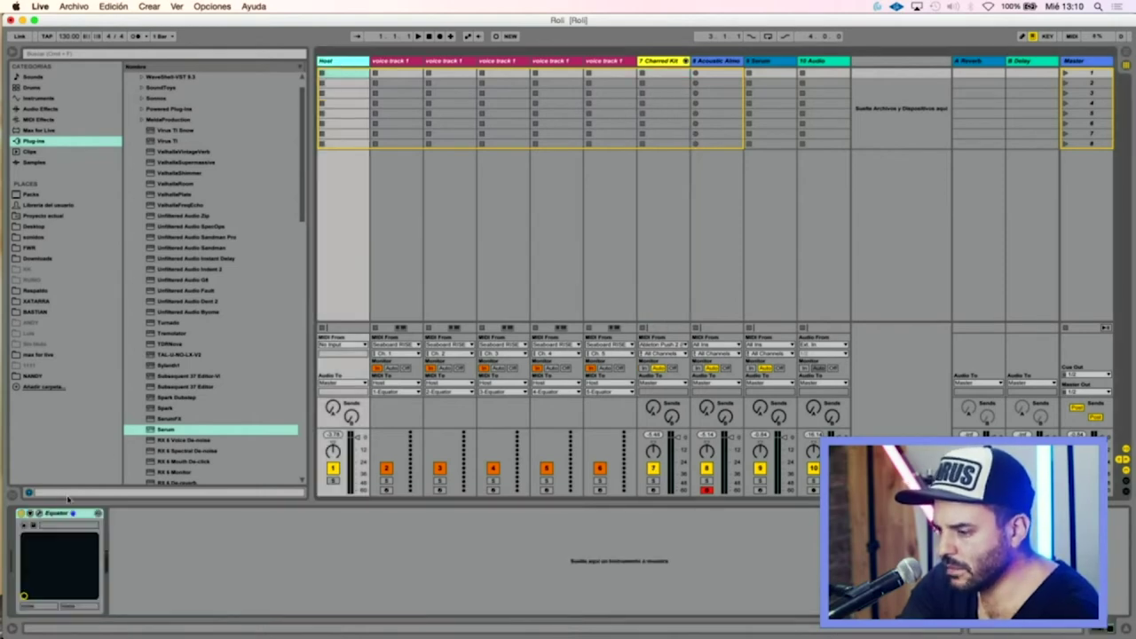
click(40, 514)
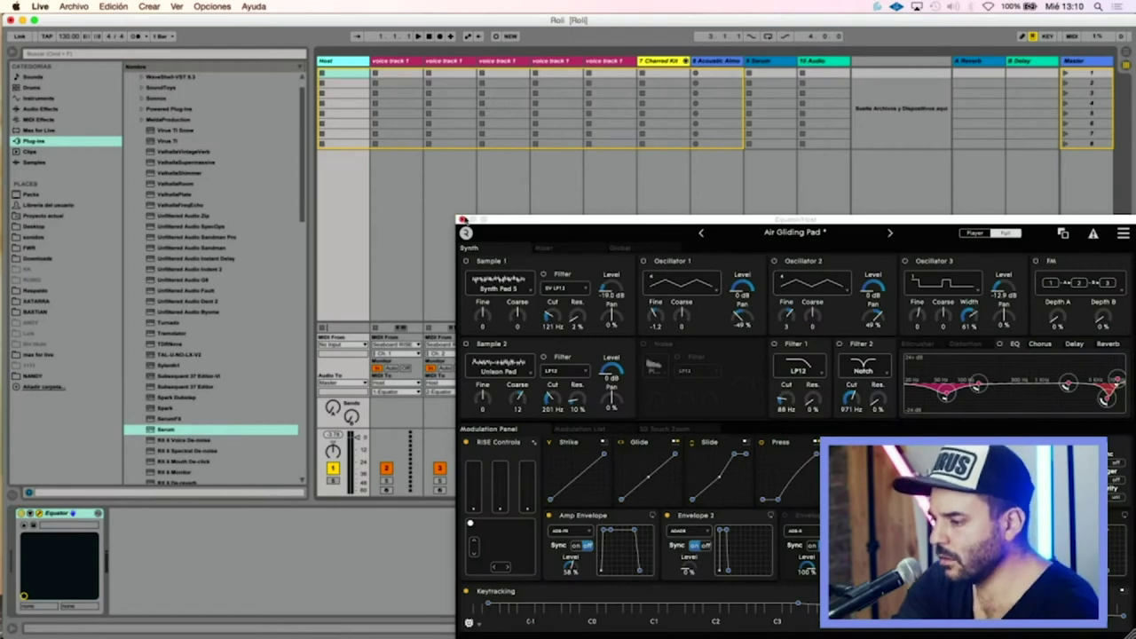
click(462, 219)
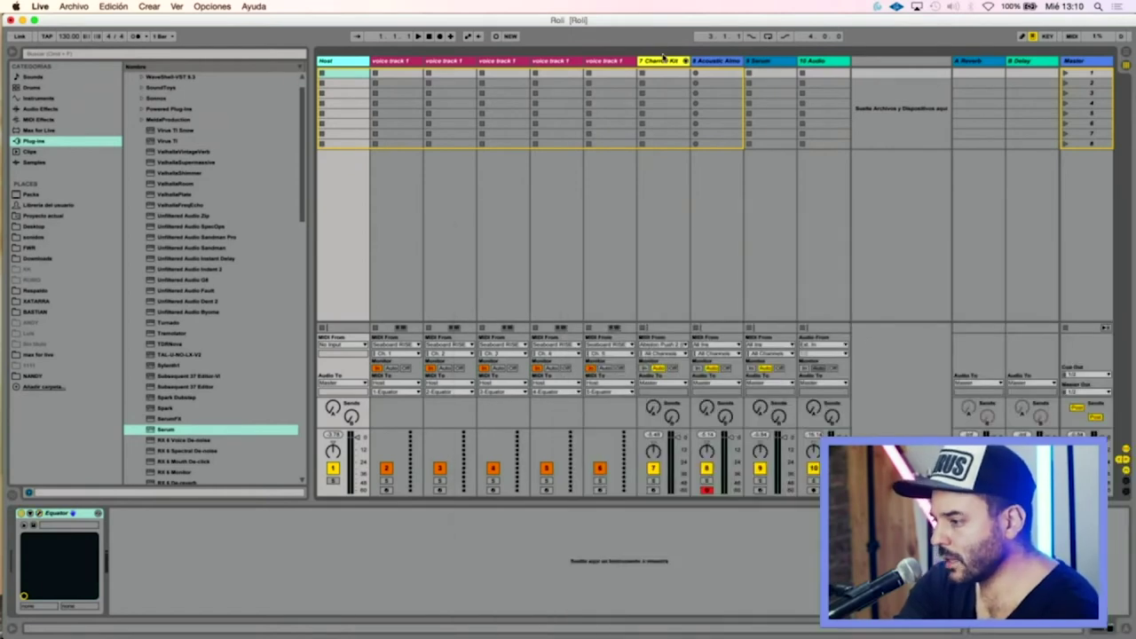
click(663, 62)
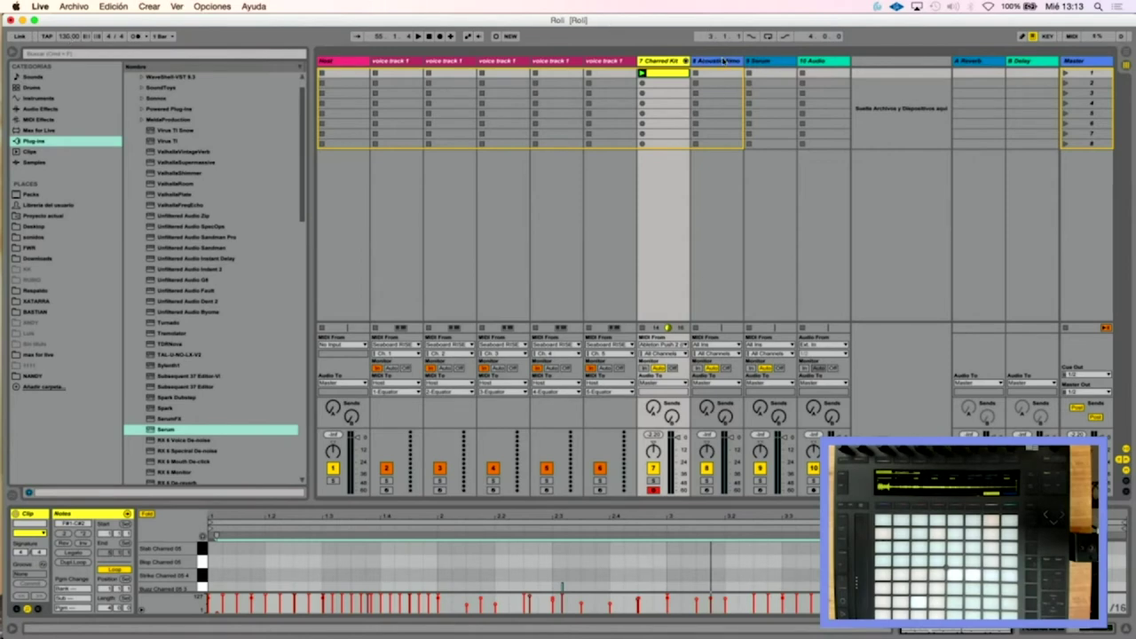
Arm the Serum track for recording, view its Serum synth interface and close the plug-in window.
click(724, 61)
click(766, 61)
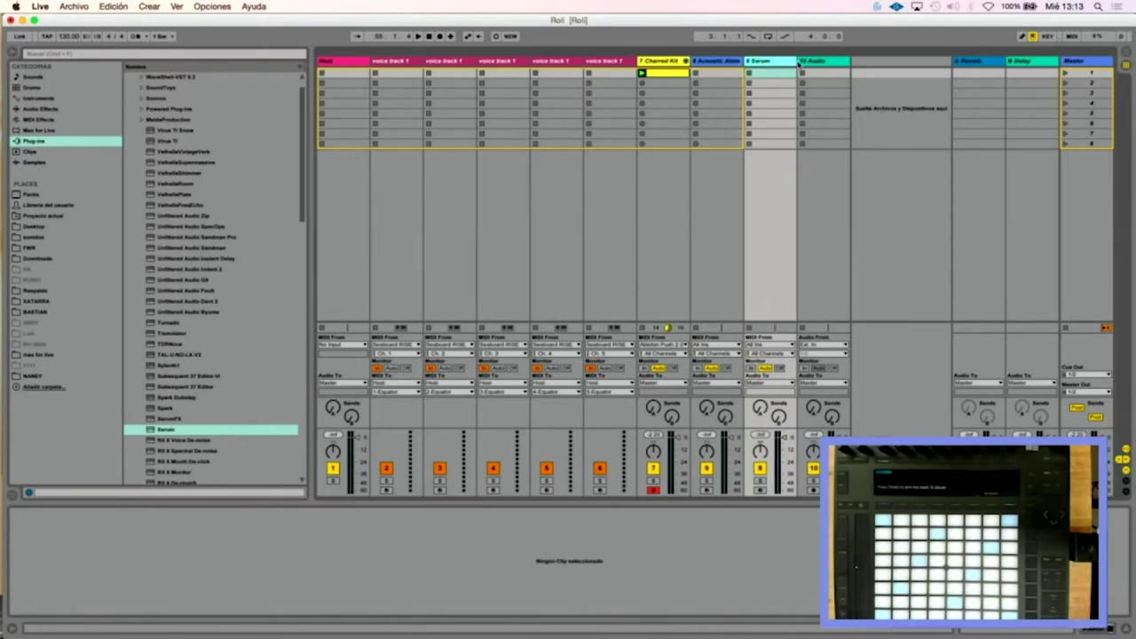
click(761, 490)
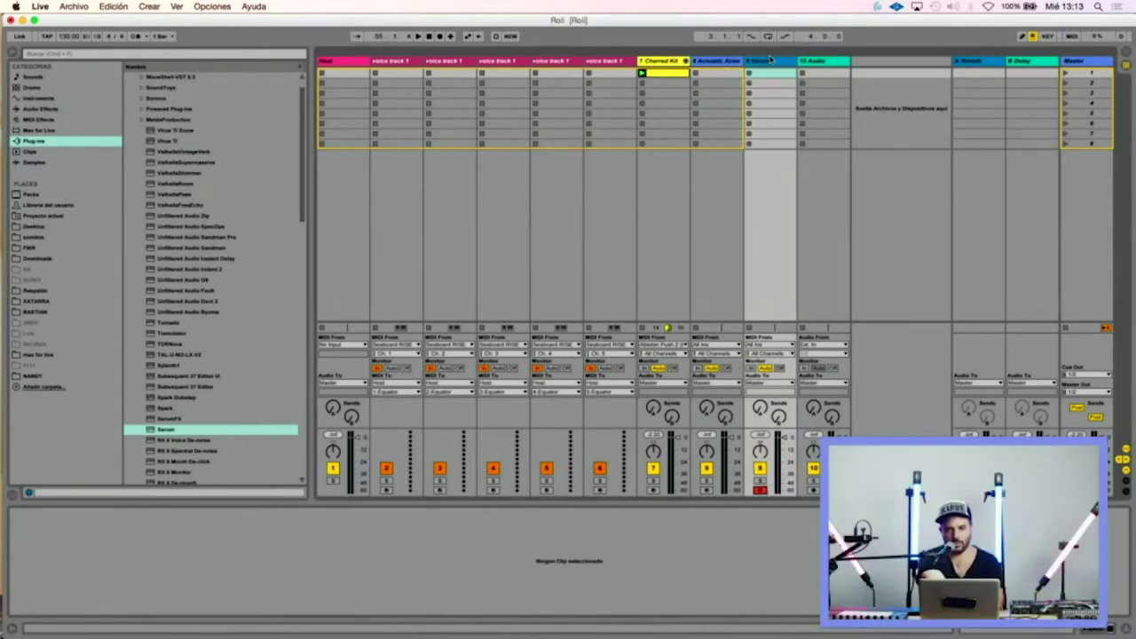
double_click(770, 60)
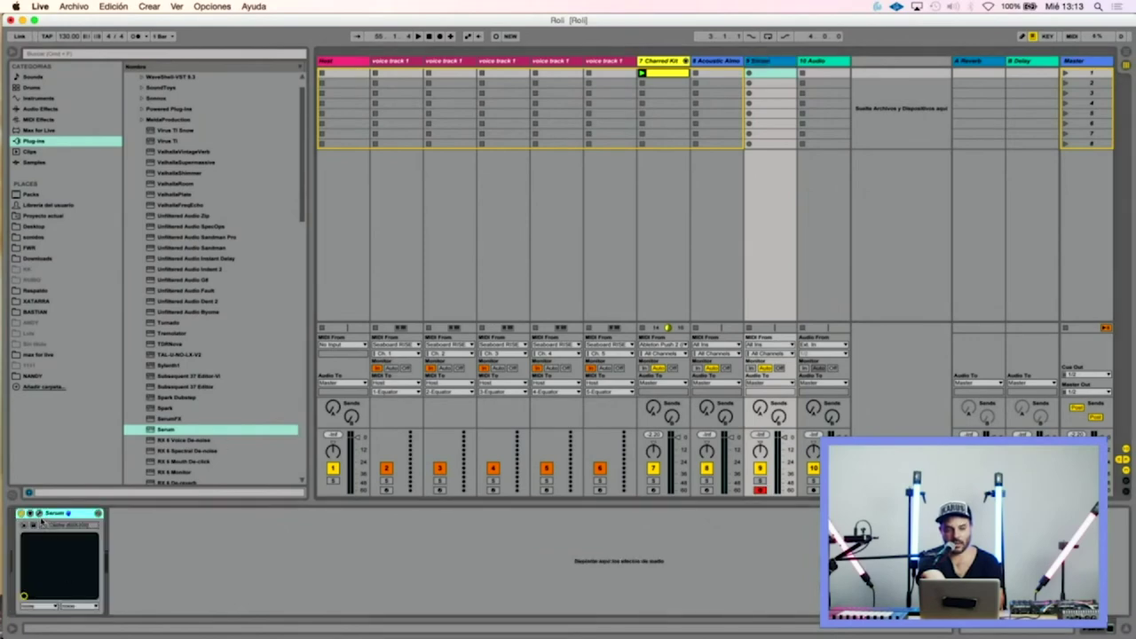
click(39, 514)
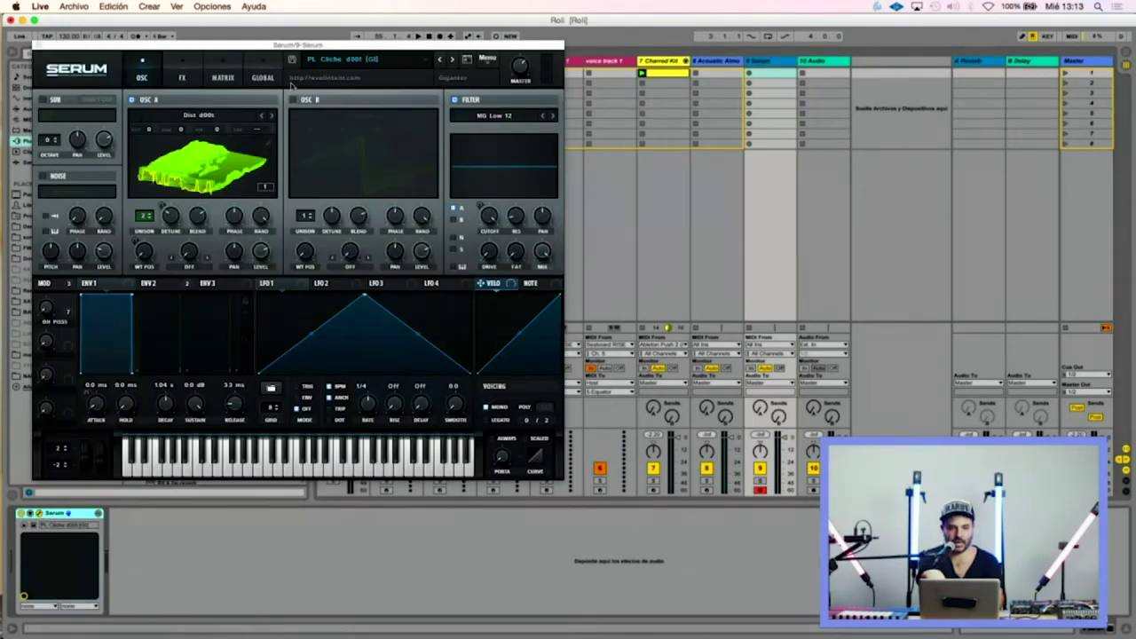
drag(240, 47, 562, 56)
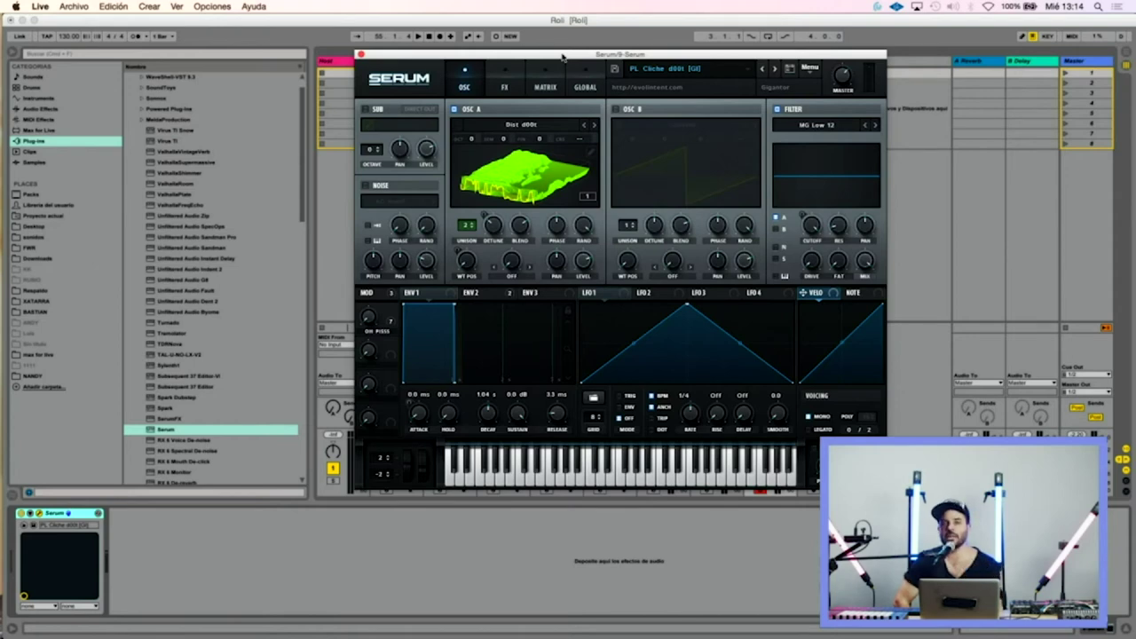
click(361, 56)
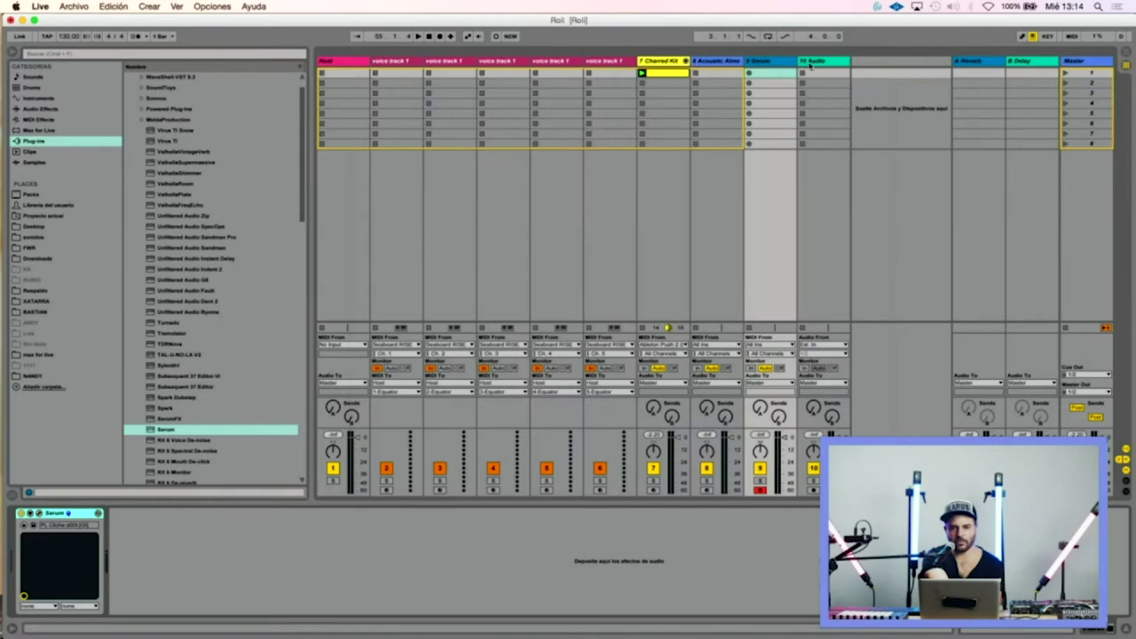
Insert a new MIDI track after the 10 Audio track and load the LABS plug-in onto it.
right_click(858, 61)
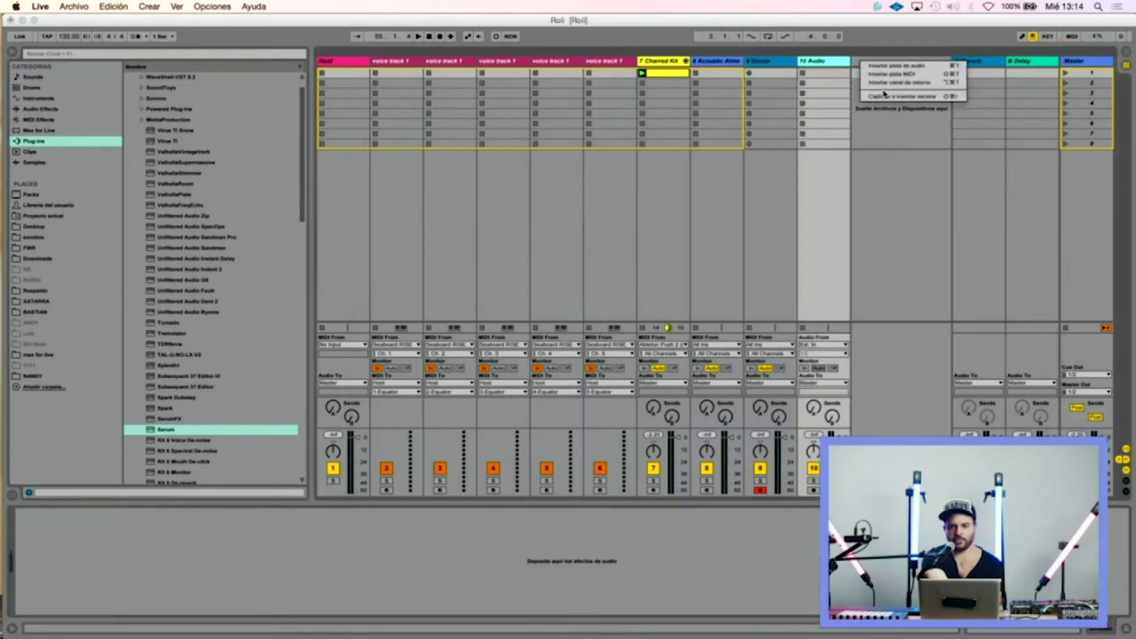
click(885, 74)
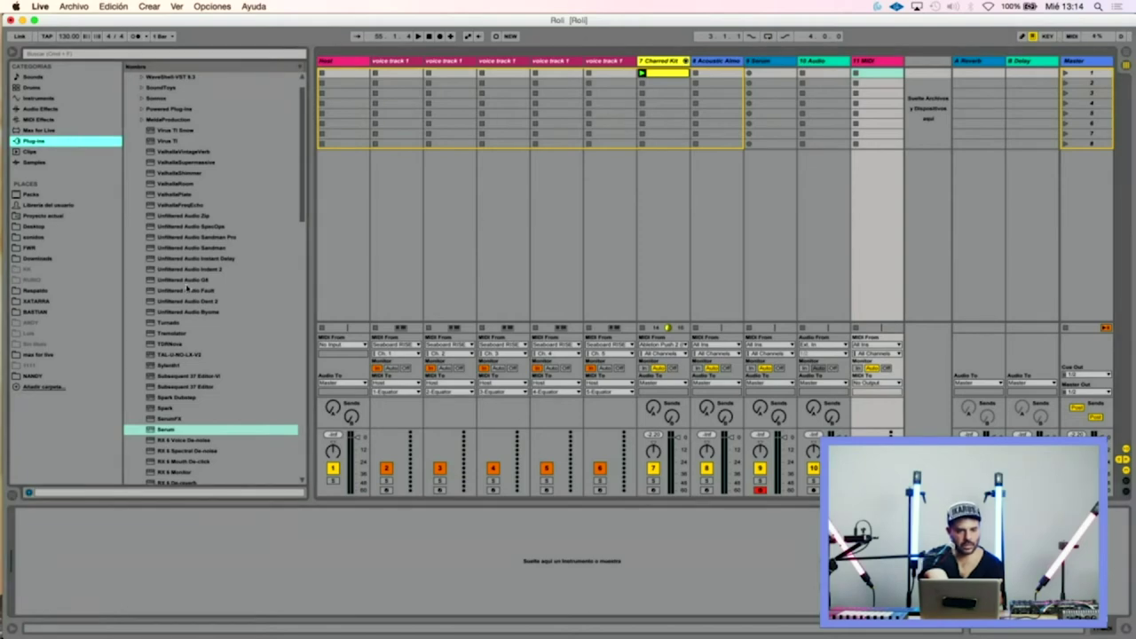
scroll(187, 288, down, 9)
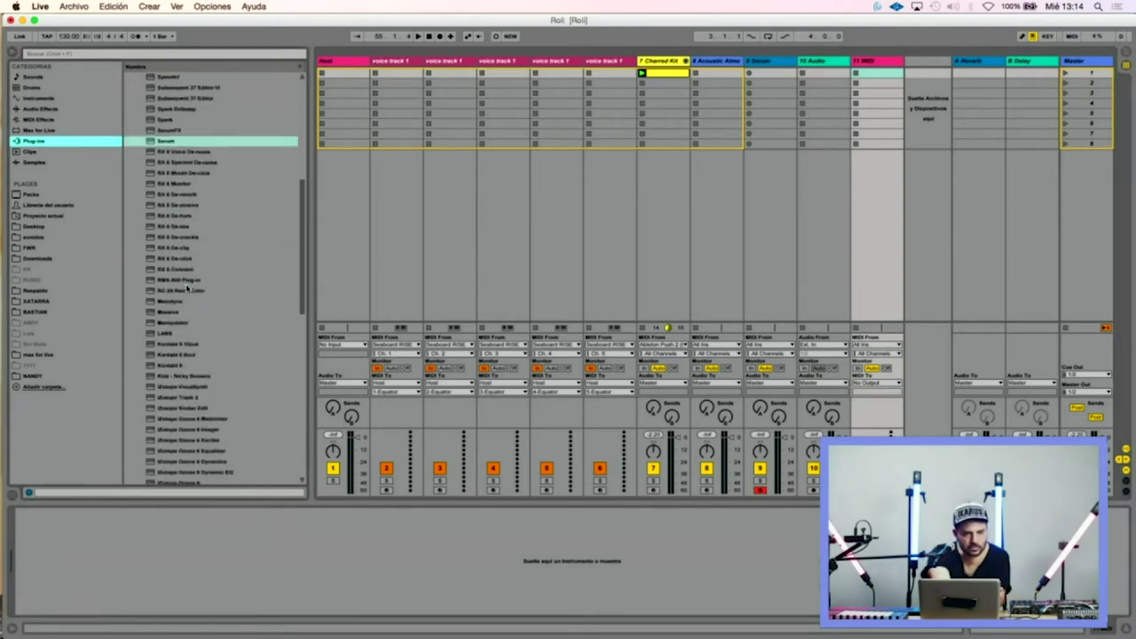
click(160, 333)
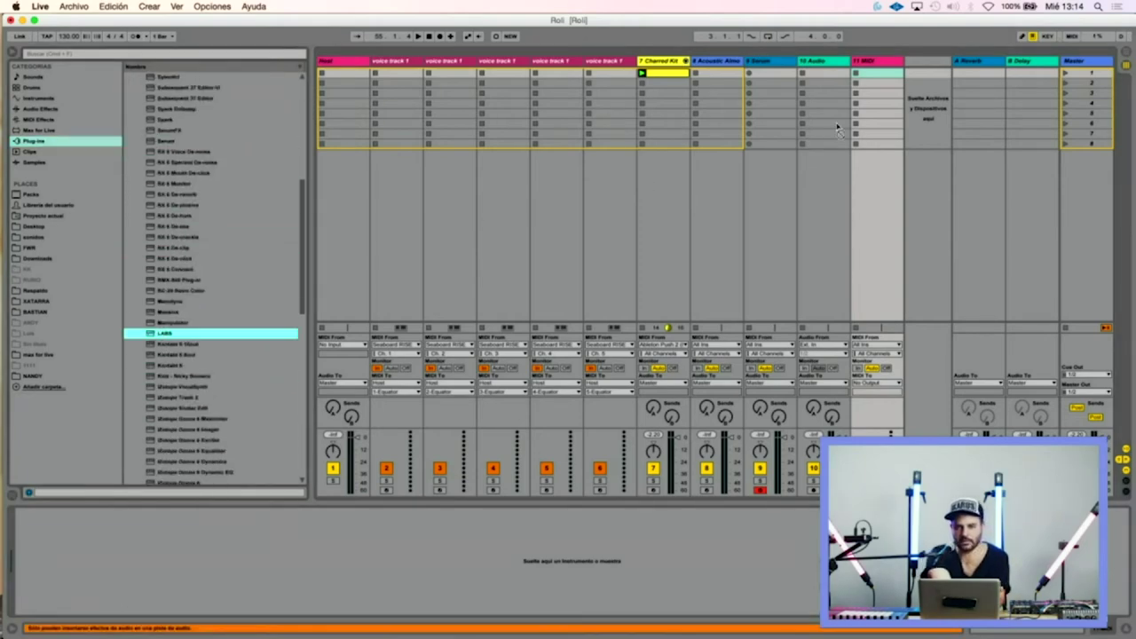
drag(873, 112, 873, 111)
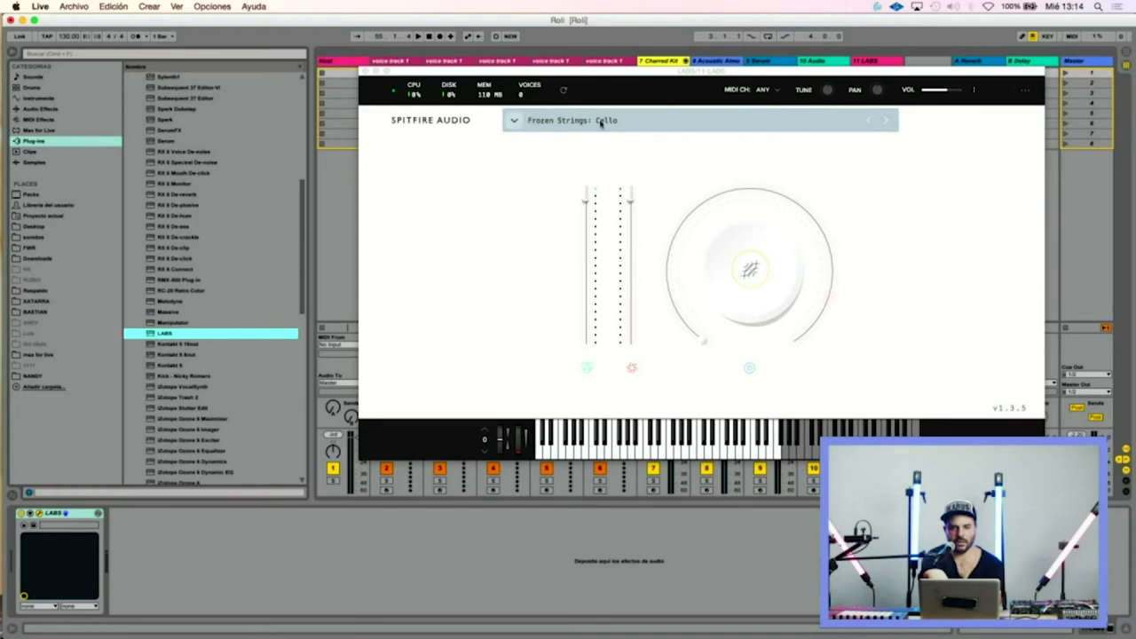
drag(763, 70, 655, 82)
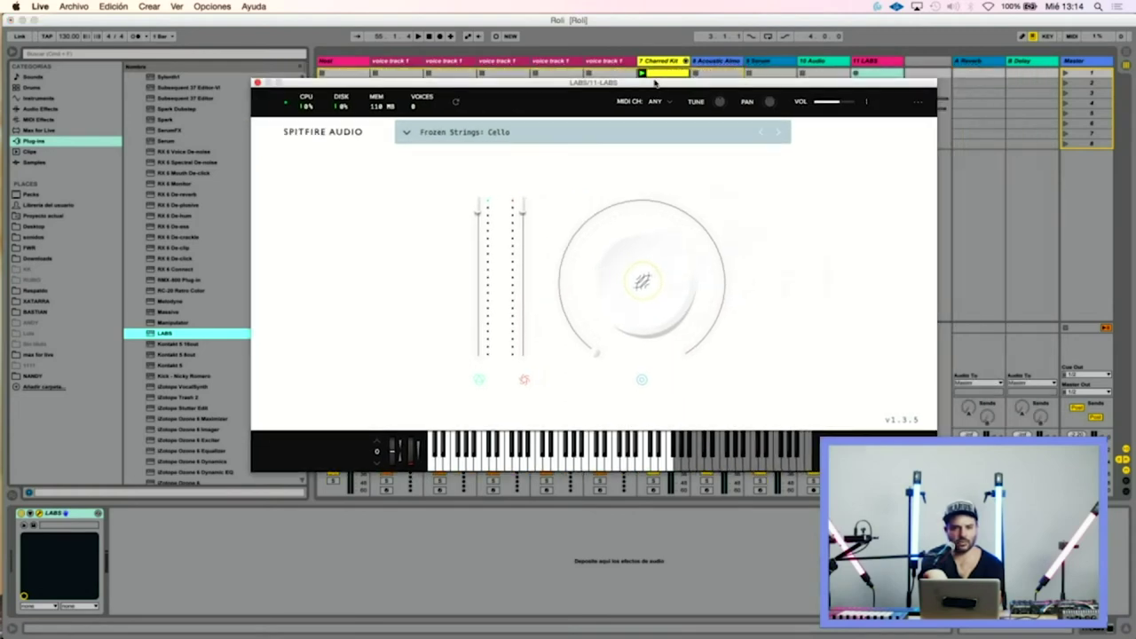
Load the Super Sul Tasto Cello preset from the Frozen Strings collection in LABS.
click(515, 133)
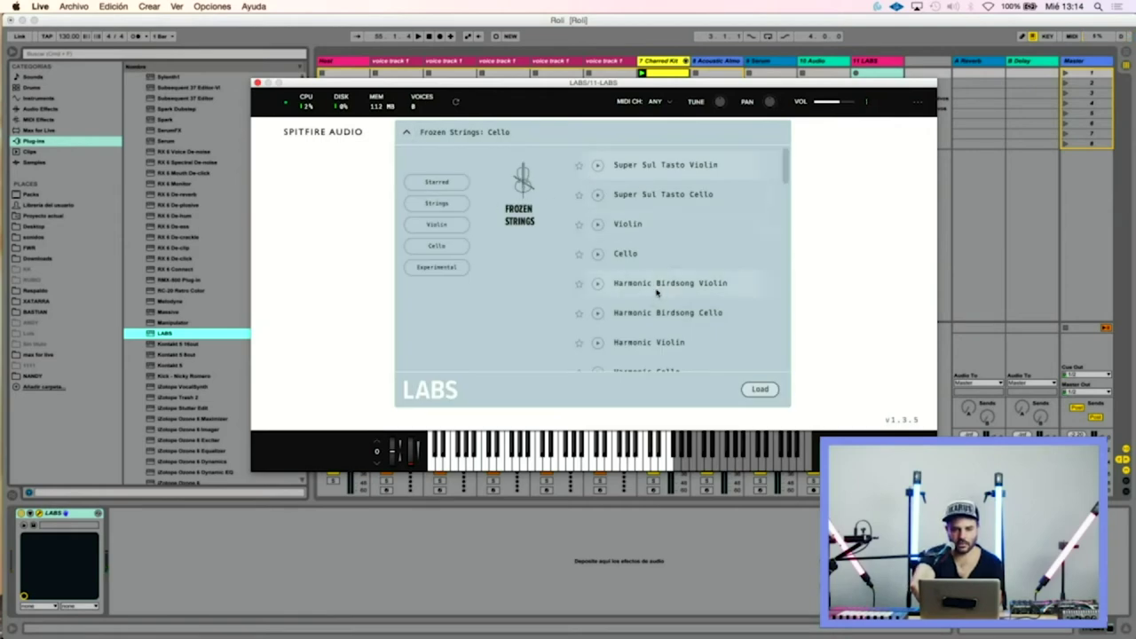
scroll(670, 295, down, 1)
scroll(672, 294, down, 1)
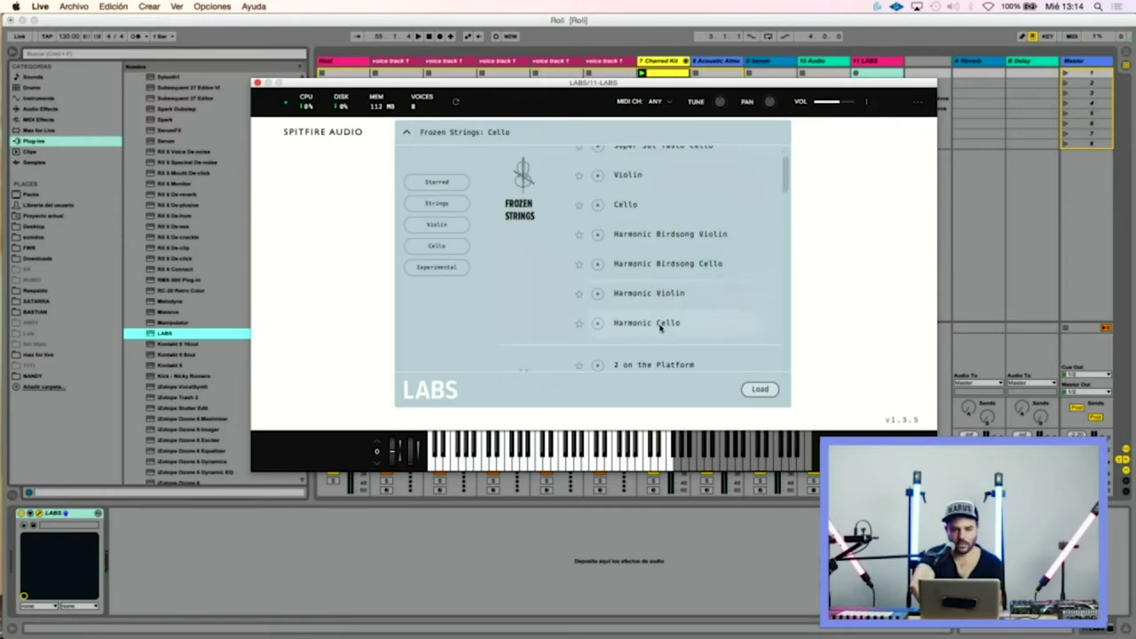
scroll(660, 327, down, 2)
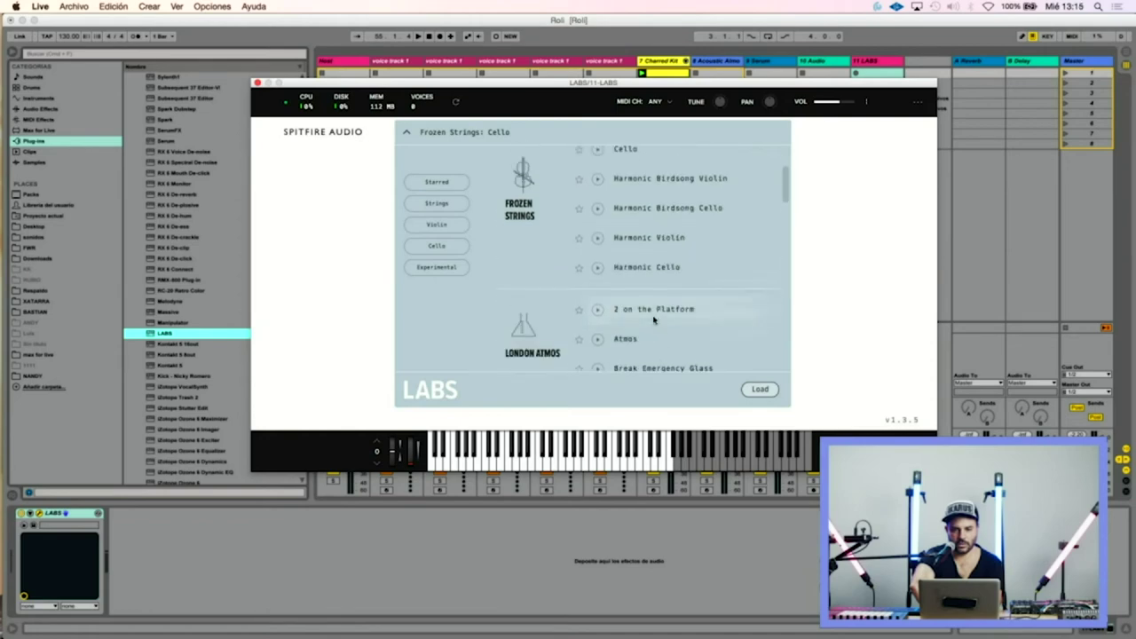
scroll(654, 320, up, 1)
scroll(652, 321, up, 2)
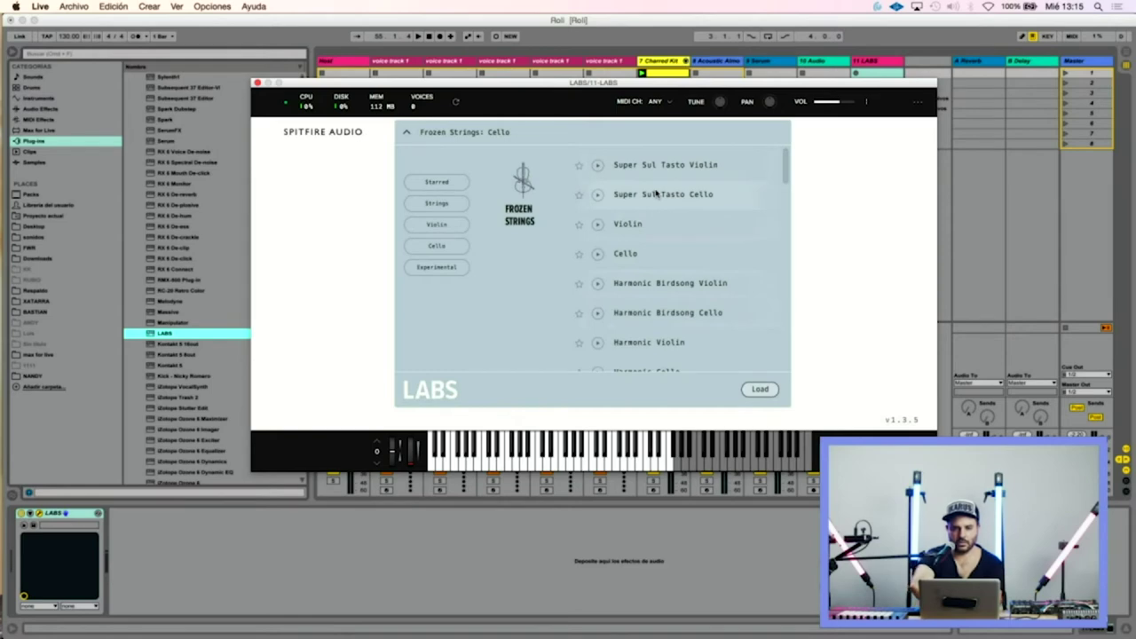
double_click(636, 201)
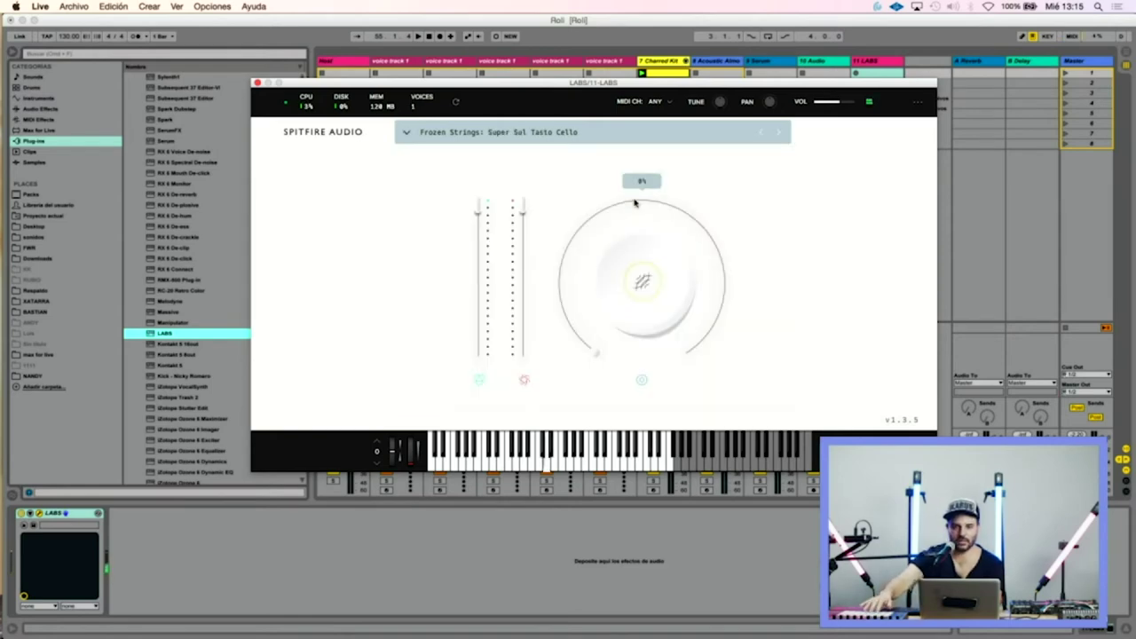
Raise the LABS track's volume to 6.0 dB and close the LABS plug-in window.
drag(603, 81, 419, 35)
key(XF86AudioRaiseVolume)
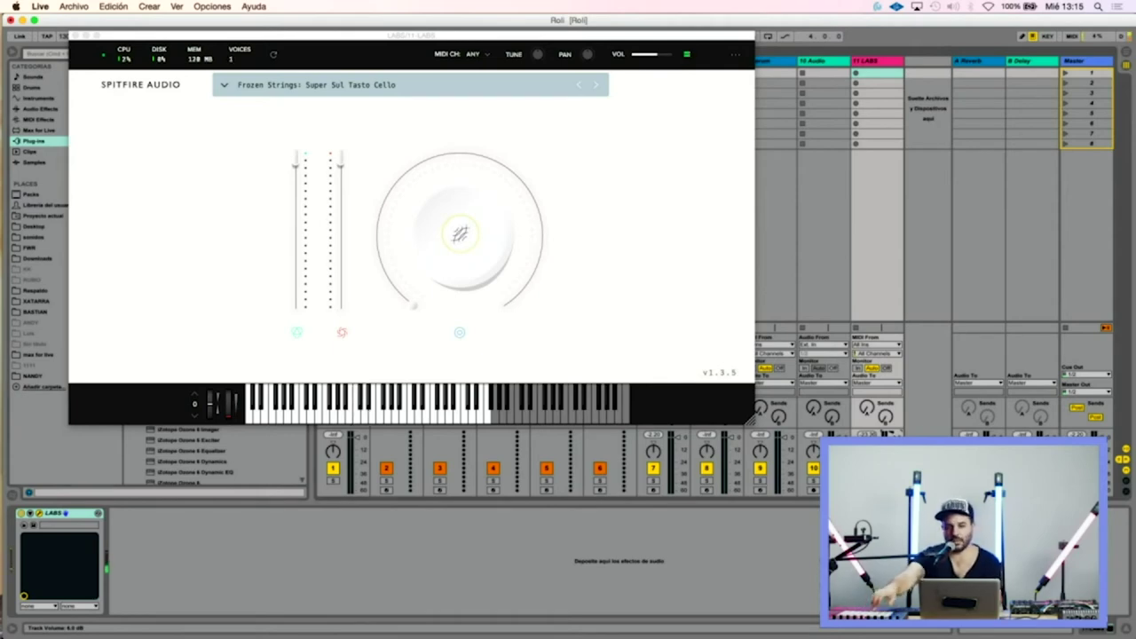
click(77, 36)
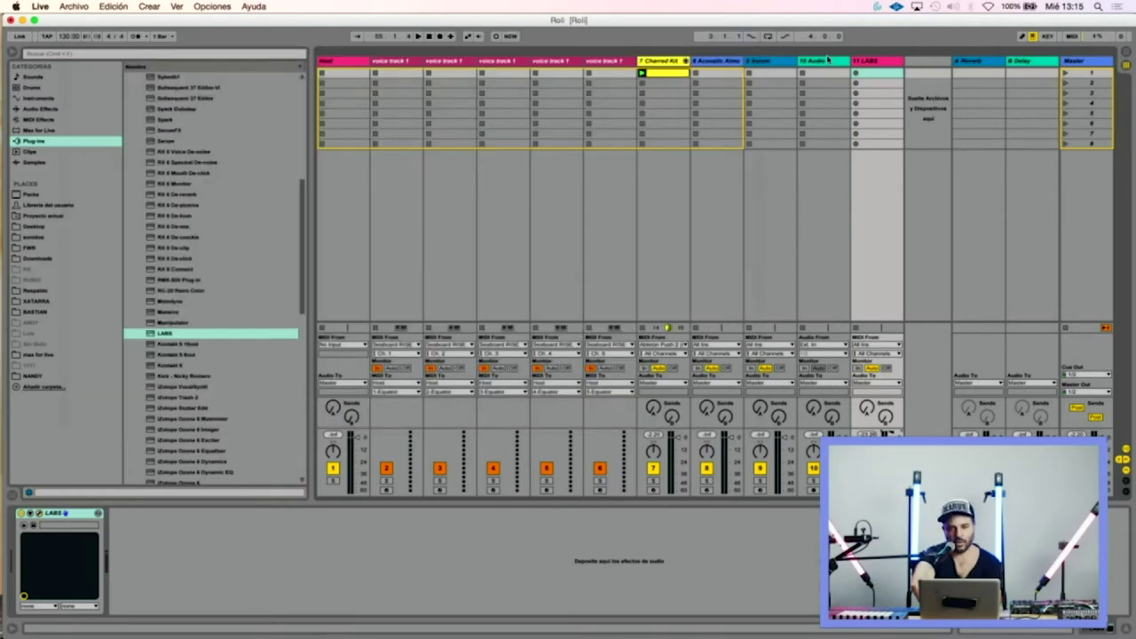
View the Serum track's synth interface again and close the plug-in window.
click(773, 64)
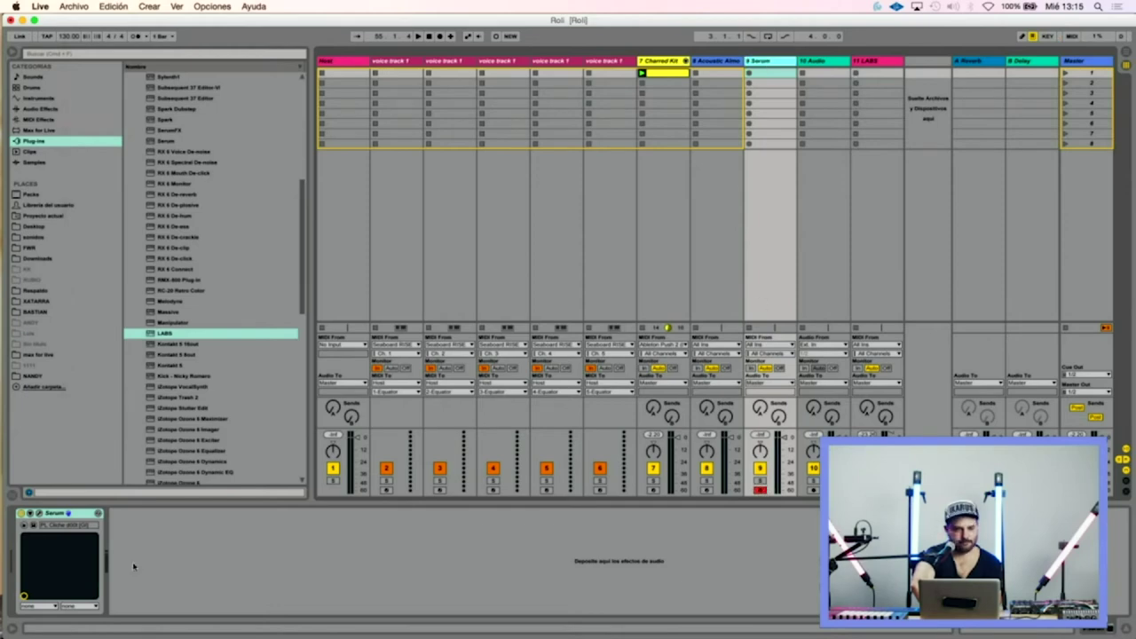
click(39, 513)
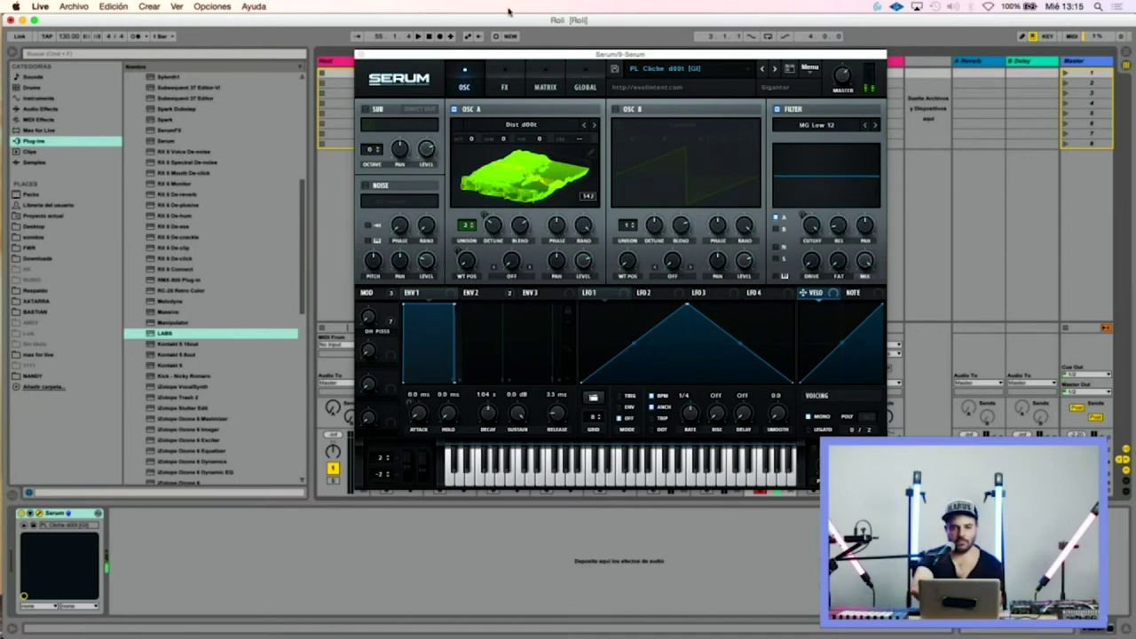
click(359, 55)
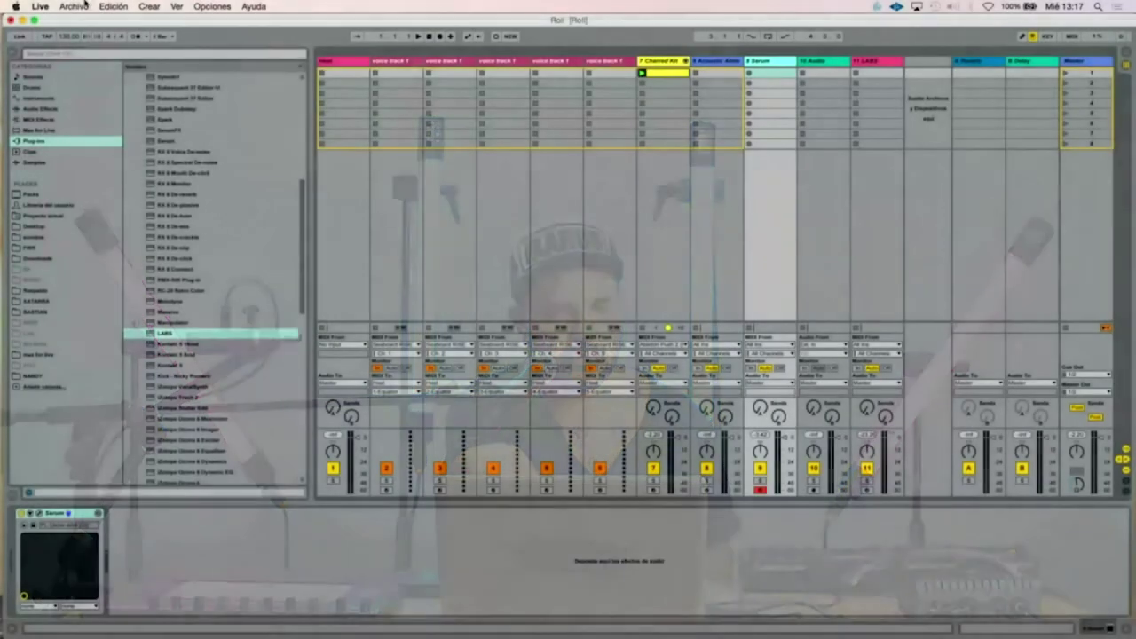
Open the recent set beat nuevo 2.als without saving the changes to the Roli set, and view its arrangement.
click(75, 6)
mouse_move(178, 41)
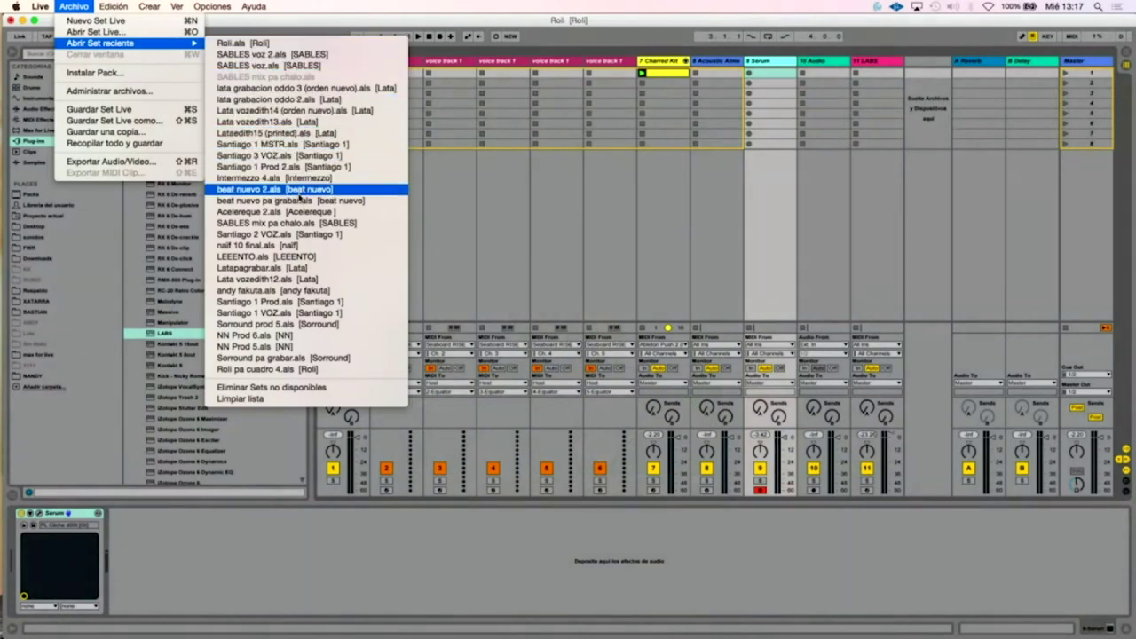
click(300, 191)
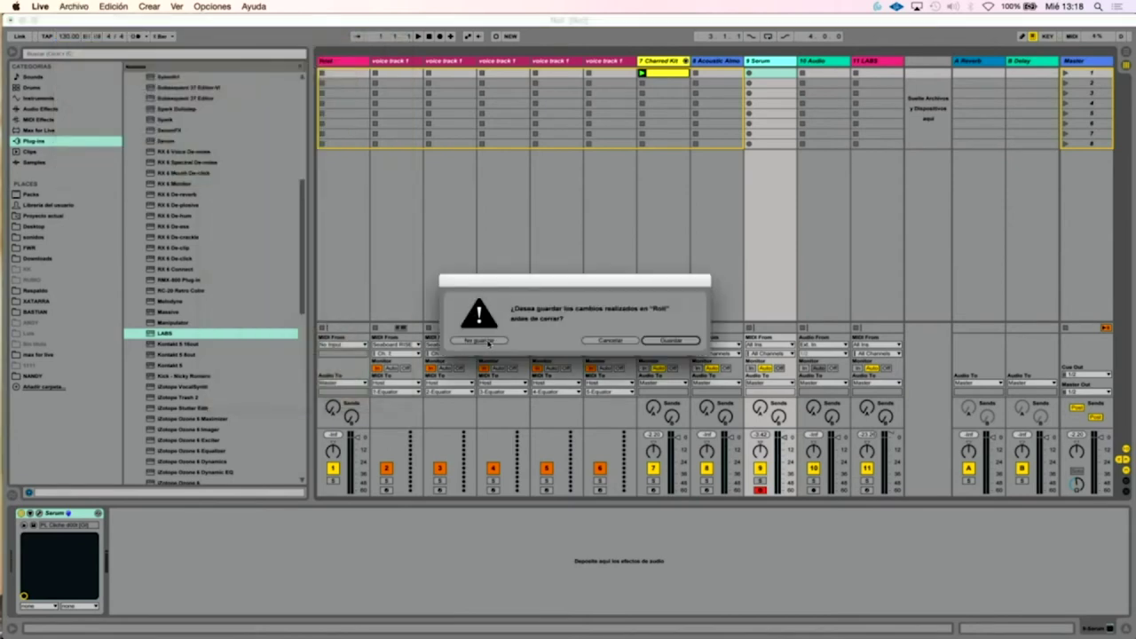
click(487, 341)
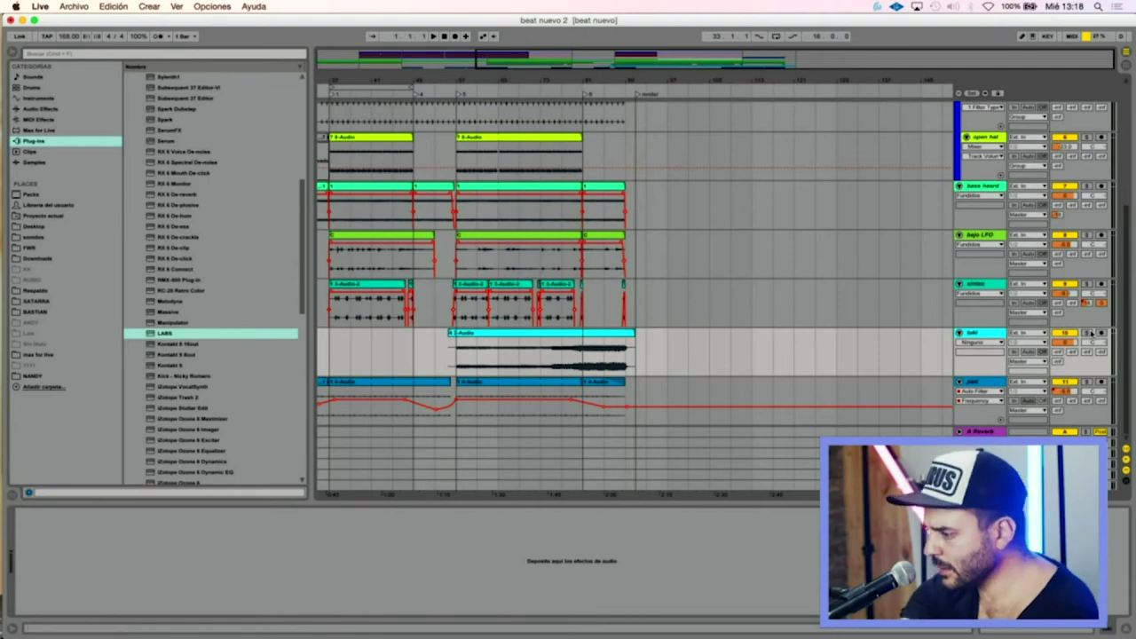
scroll(537, 292, up, 5)
scroll(537, 291, left, 4)
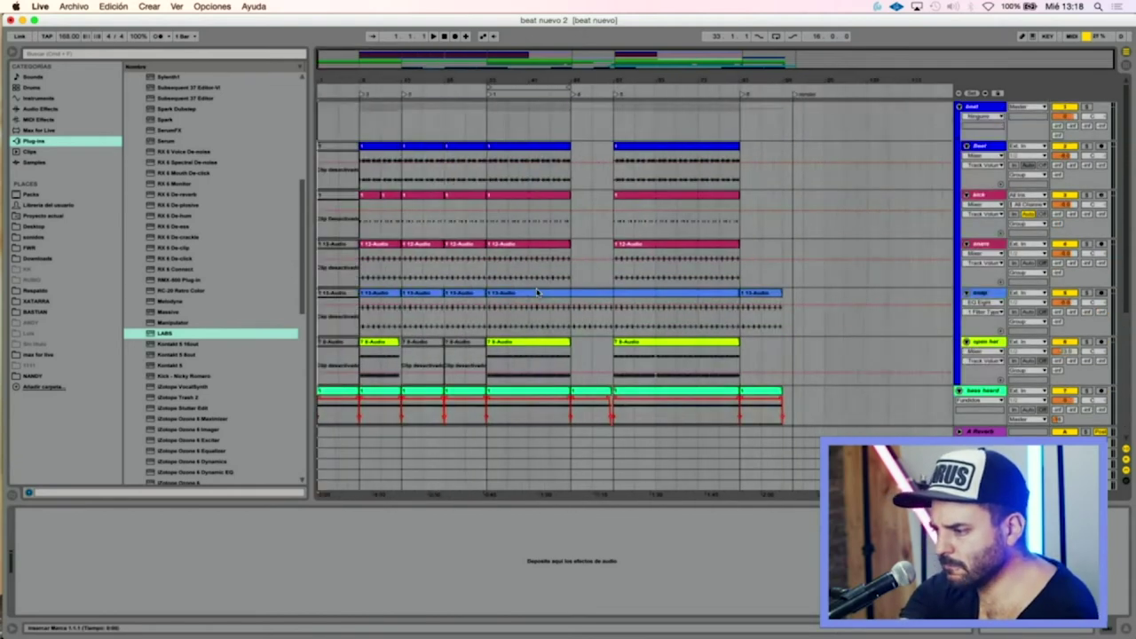
Set the audio buffer size to 2048 Samples and choose an In/Out sample rate of 48000 in the preferences.
key(super+comma)
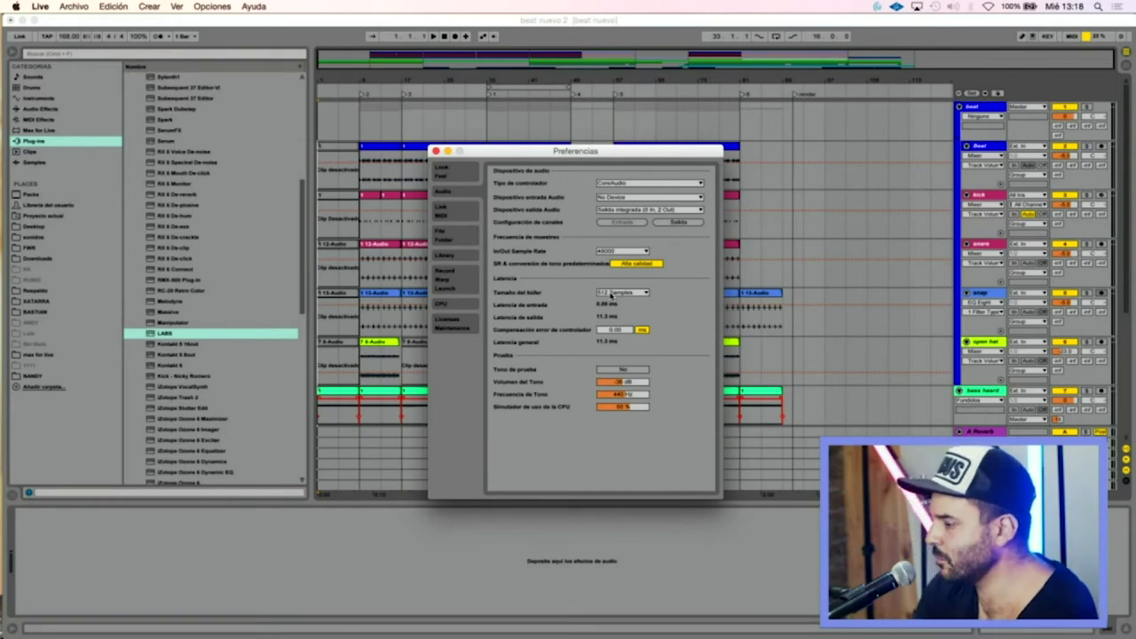
click(629, 293)
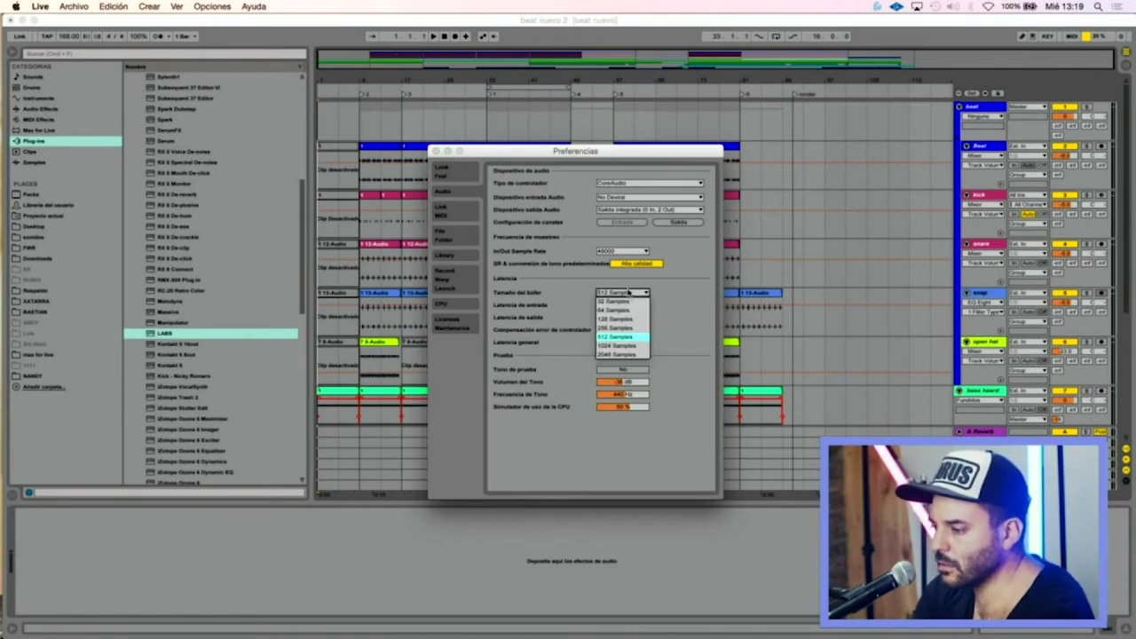
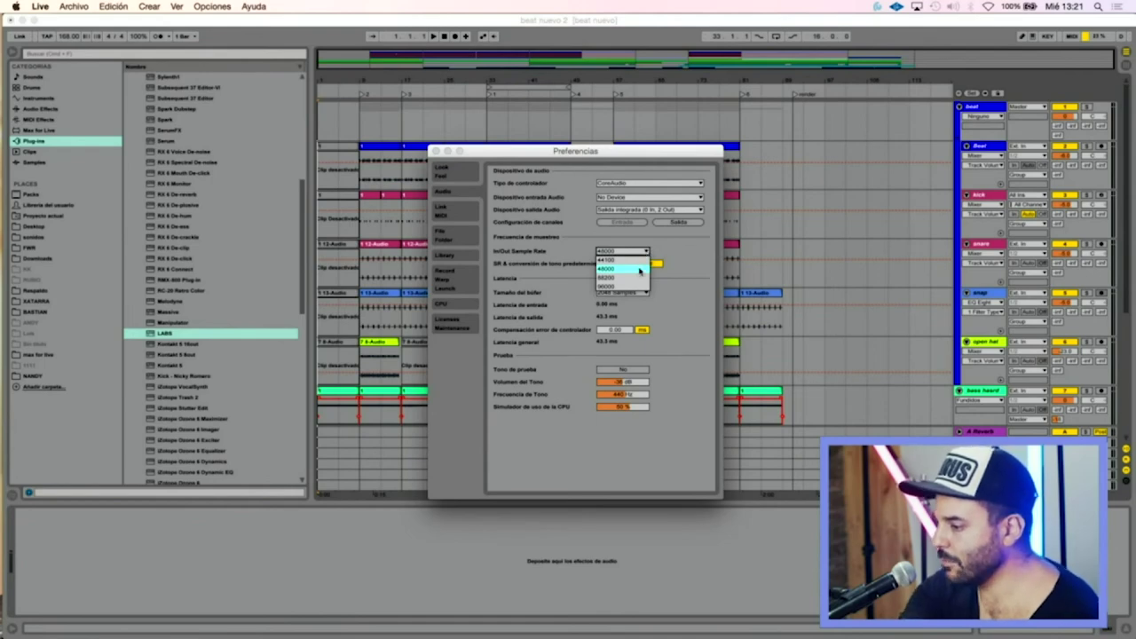
click(639, 270)
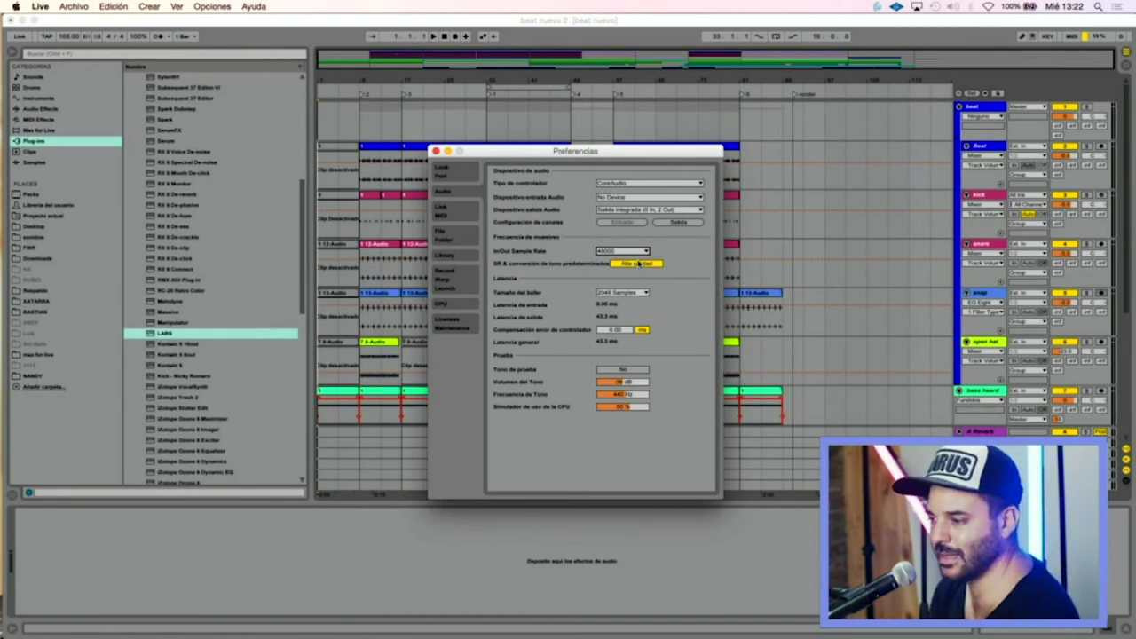
Review the In/Out sample rate options in the audio preferences and keep 48000 selected.
click(640, 253)
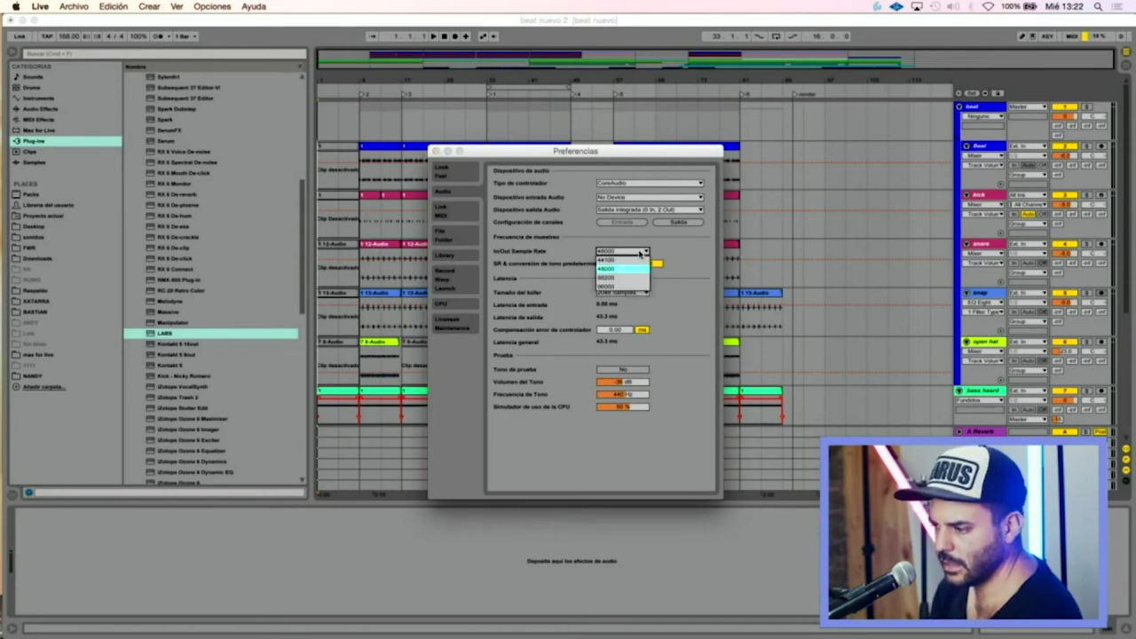
click(640, 253)
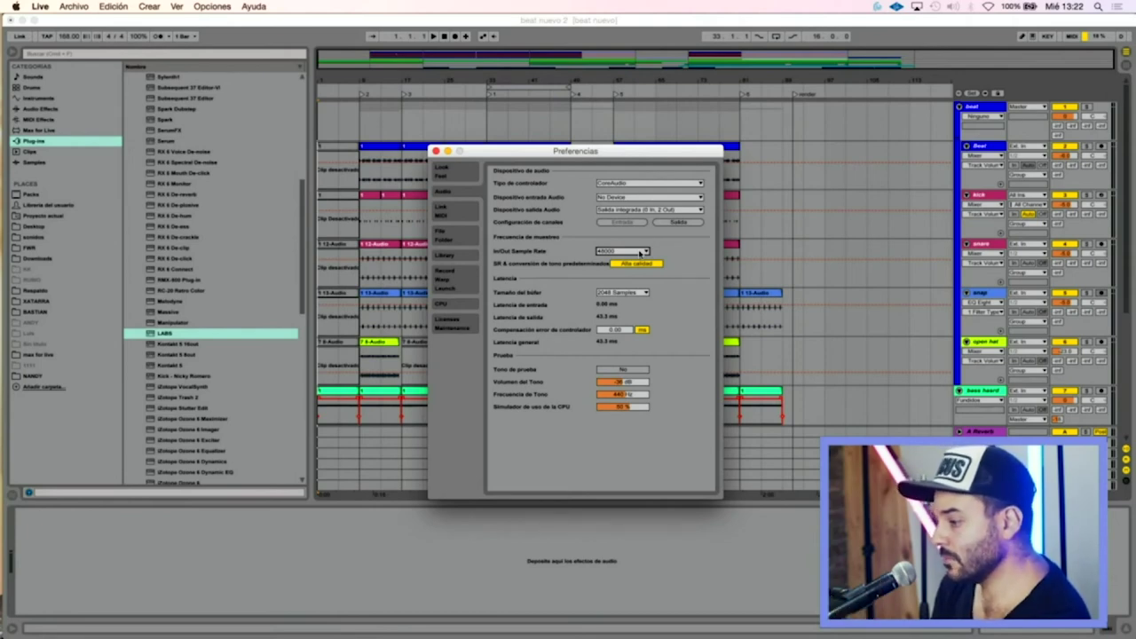
click(641, 253)
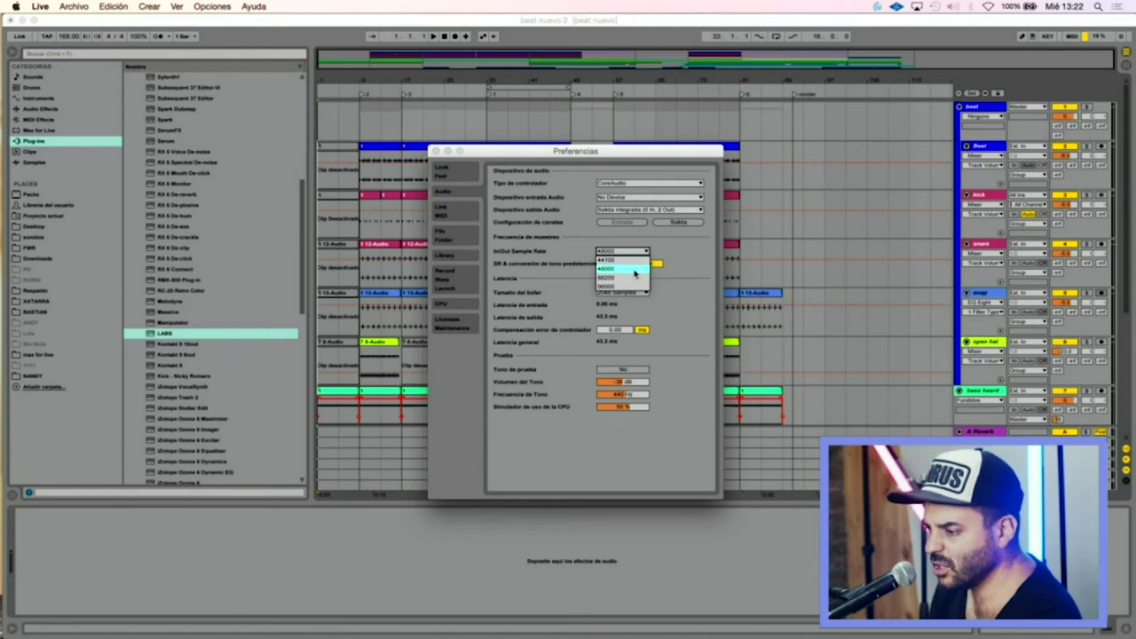
click(635, 272)
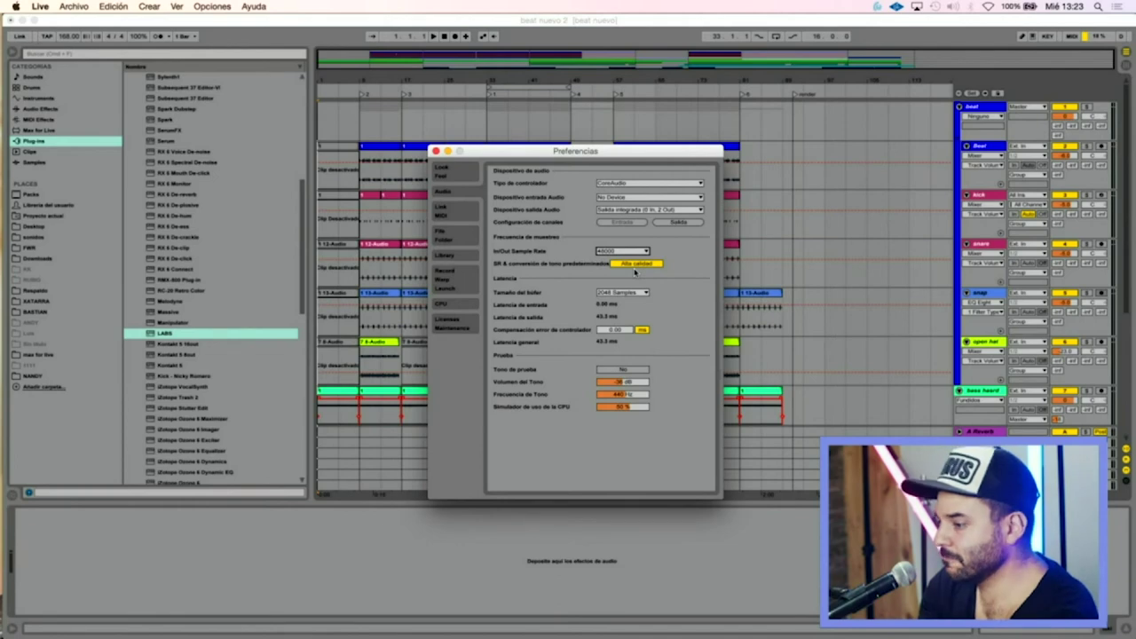
Choose WAV as the recording file type and 24 as the bit resolution, and close the preferences.
click(450, 281)
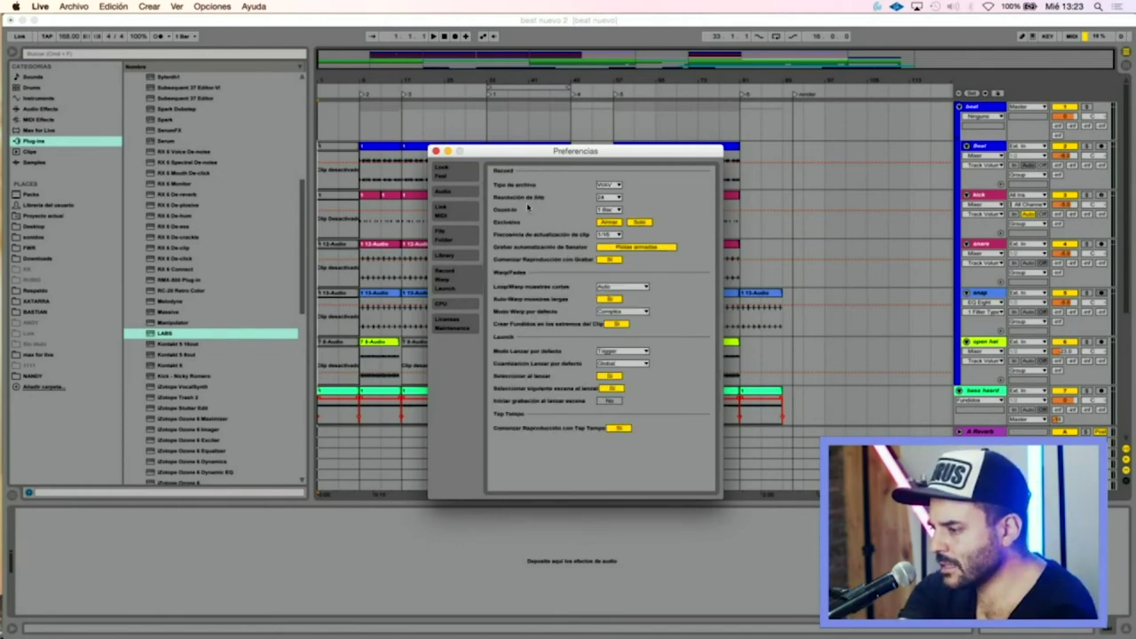
click(609, 185)
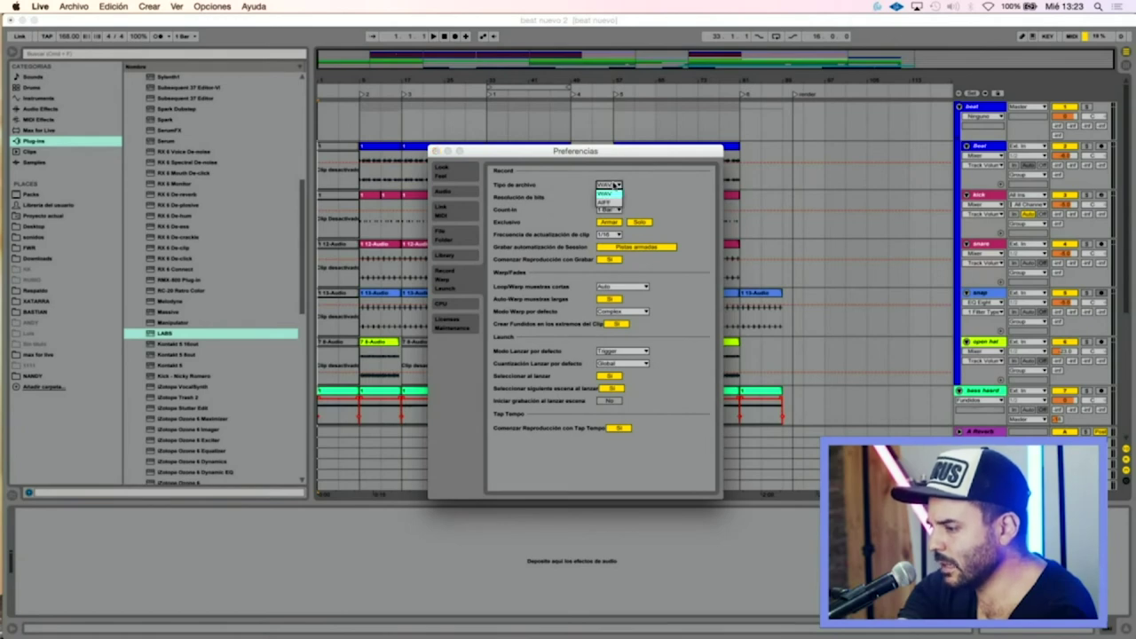
click(613, 200)
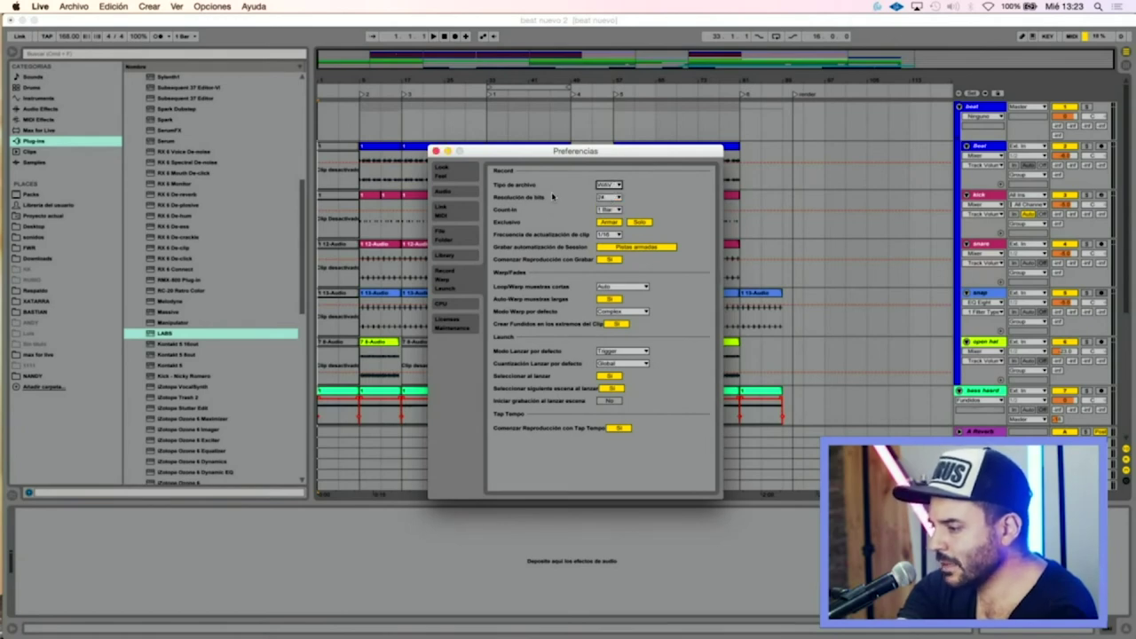
click(608, 197)
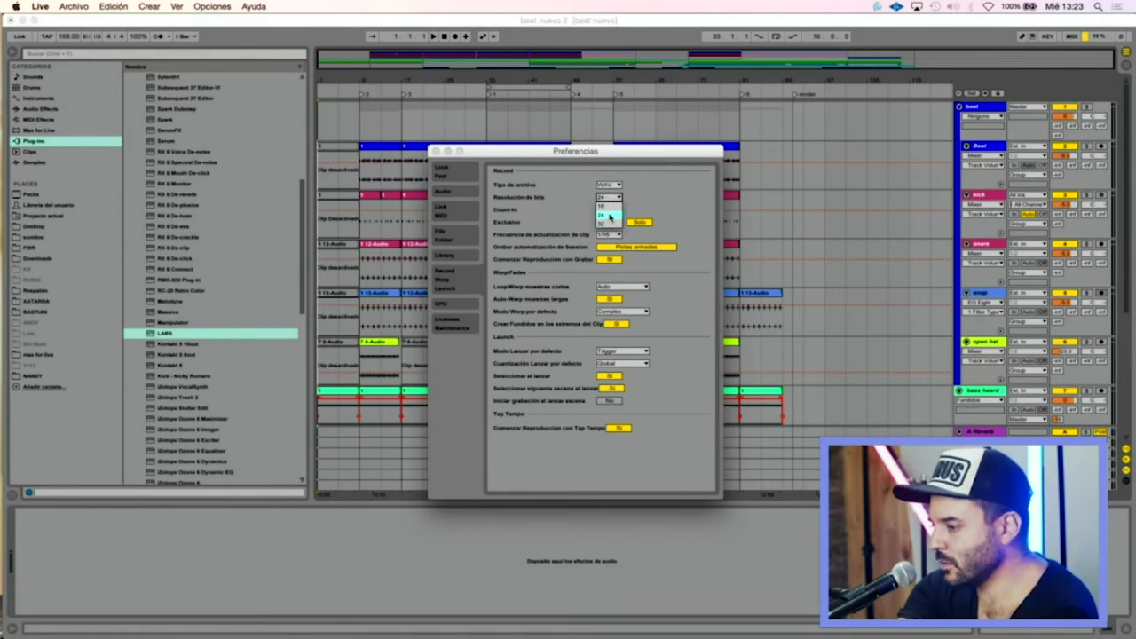
click(610, 215)
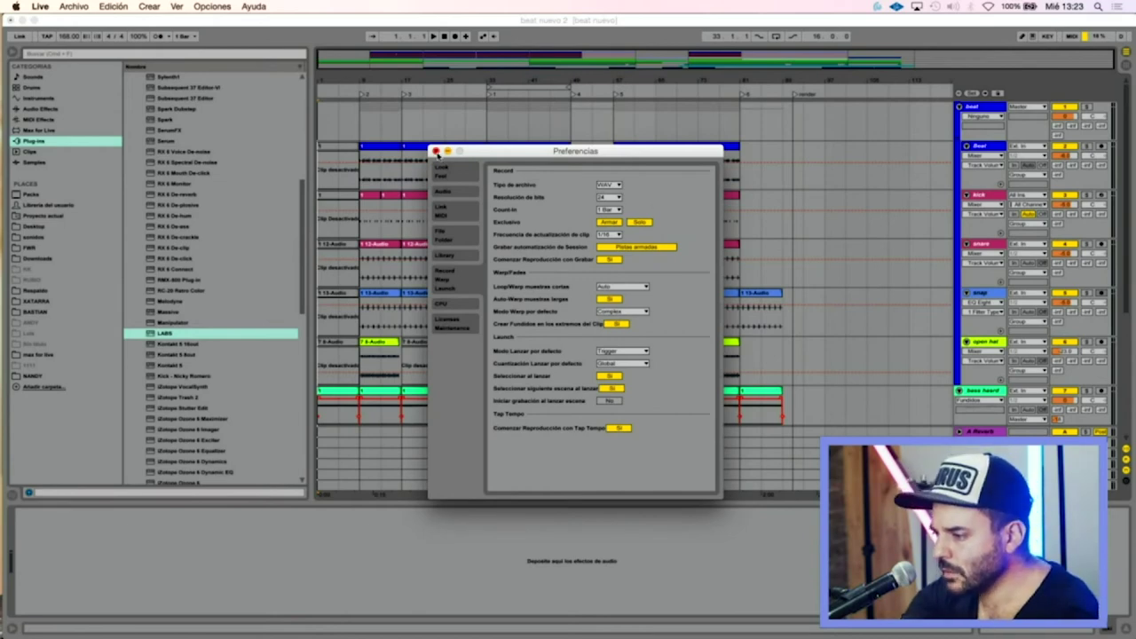
click(436, 151)
Select the Beat track's clip at bar 25 and inspect its audio waveform up close.
scroll(805, 250, down, 3)
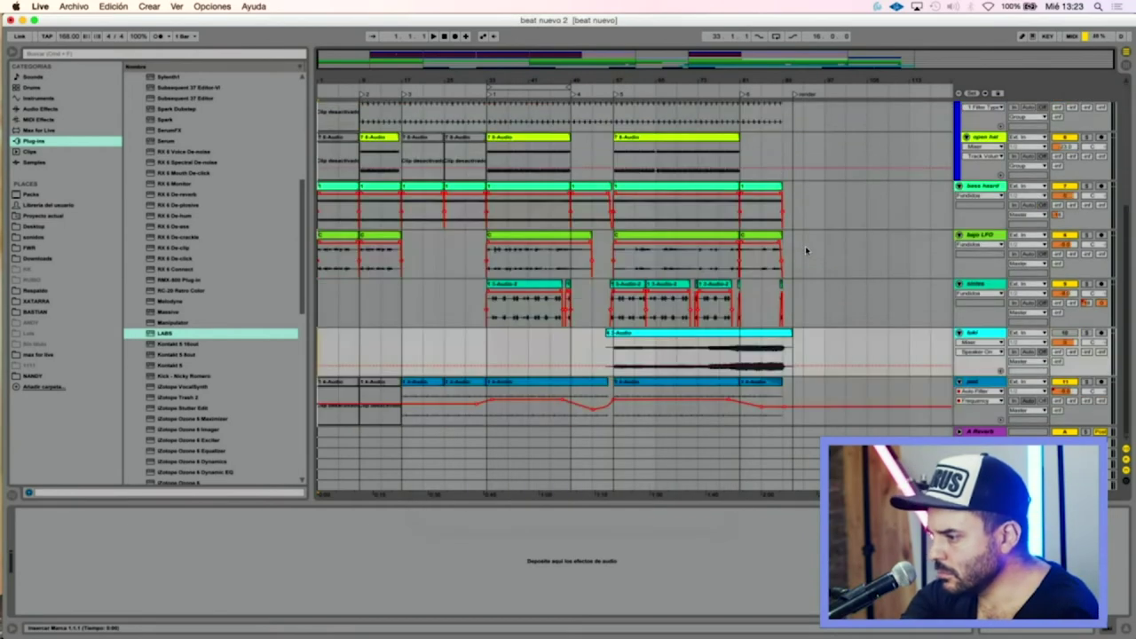
scroll(805, 249, up, 3)
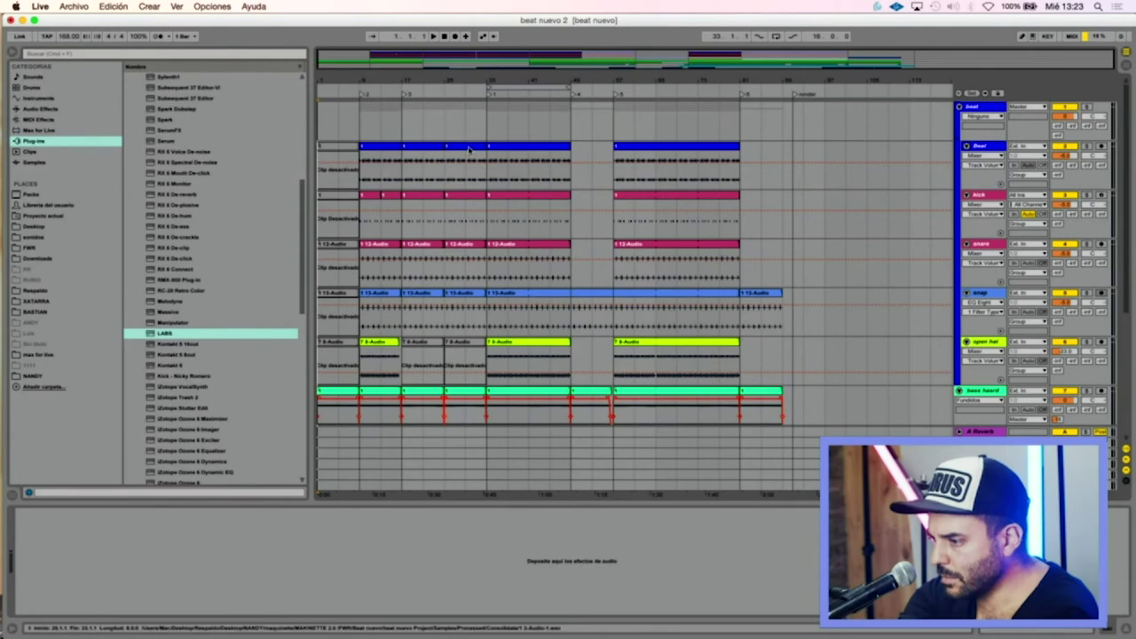
drag(465, 167, 485, 169)
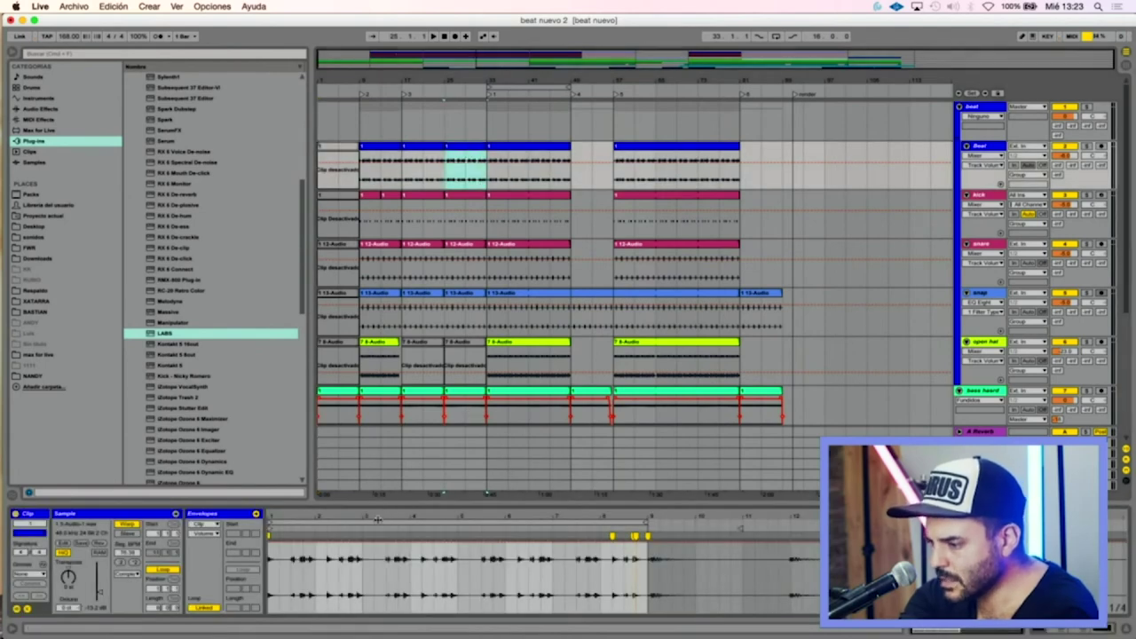
drag(380, 516, 455, 515)
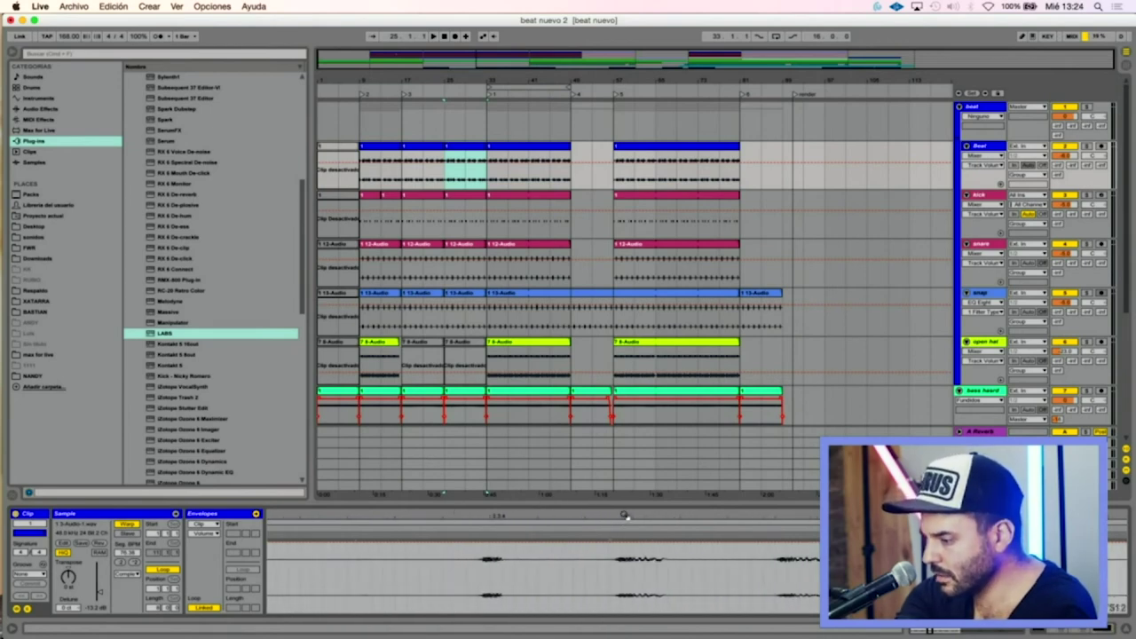
drag(624, 516, 464, 515)
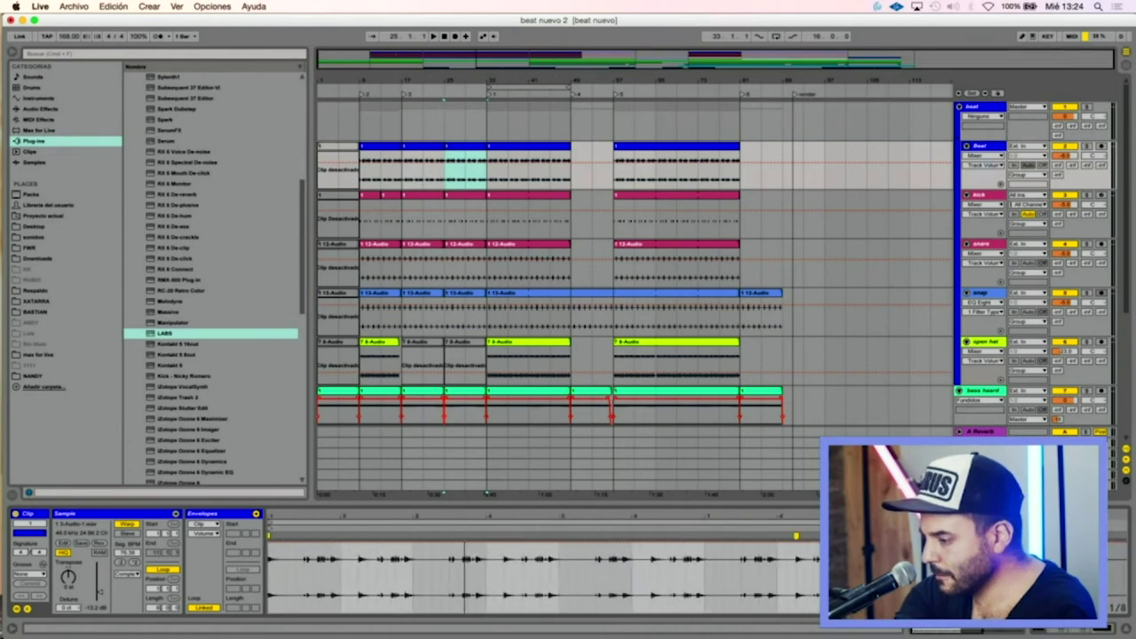
Show the kick track's MIDI clip at bar 25 in an enlarged note editor.
click(470, 197)
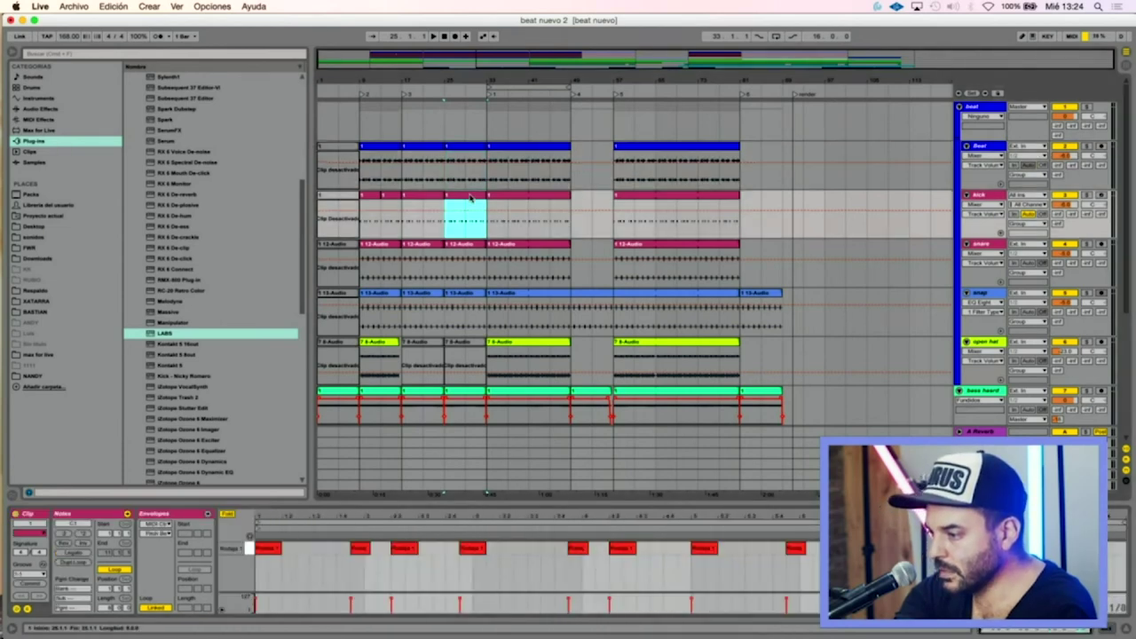
drag(467, 502, 479, 417)
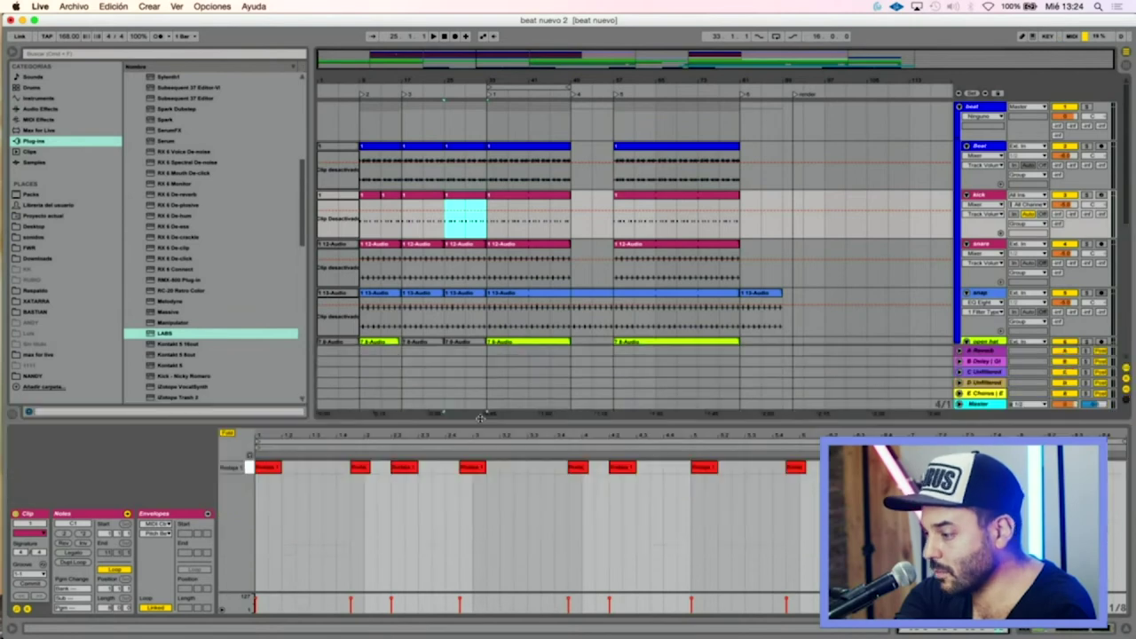
Look through the arrangement's lower tracks and reset the song position to 1.1.1.
scroll(549, 277, down, 5)
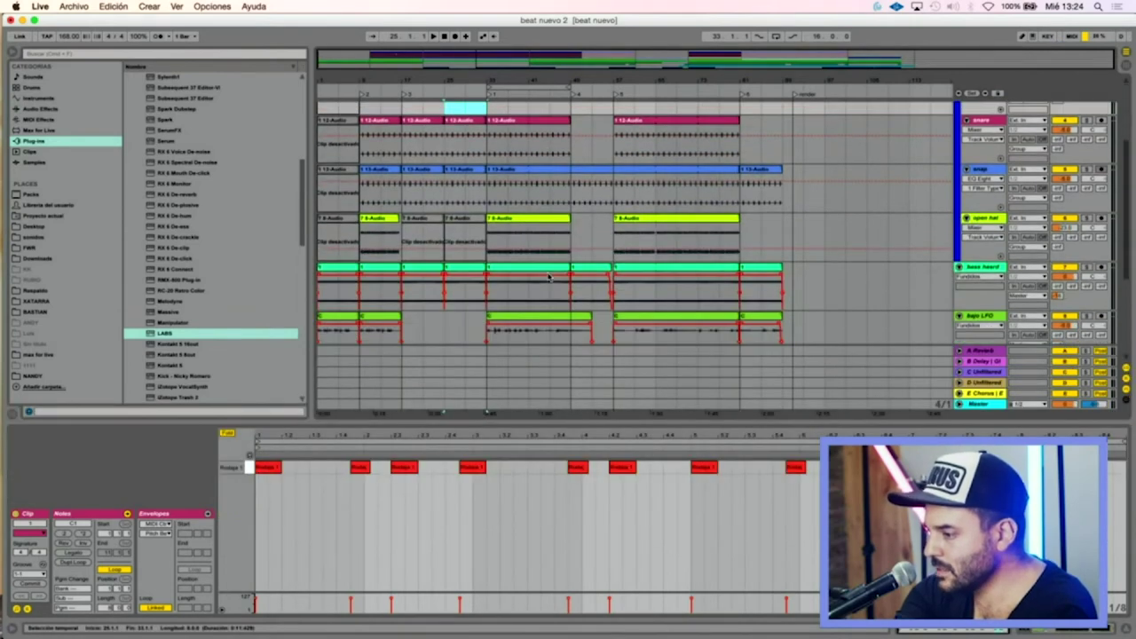
scroll(548, 277, down, 4)
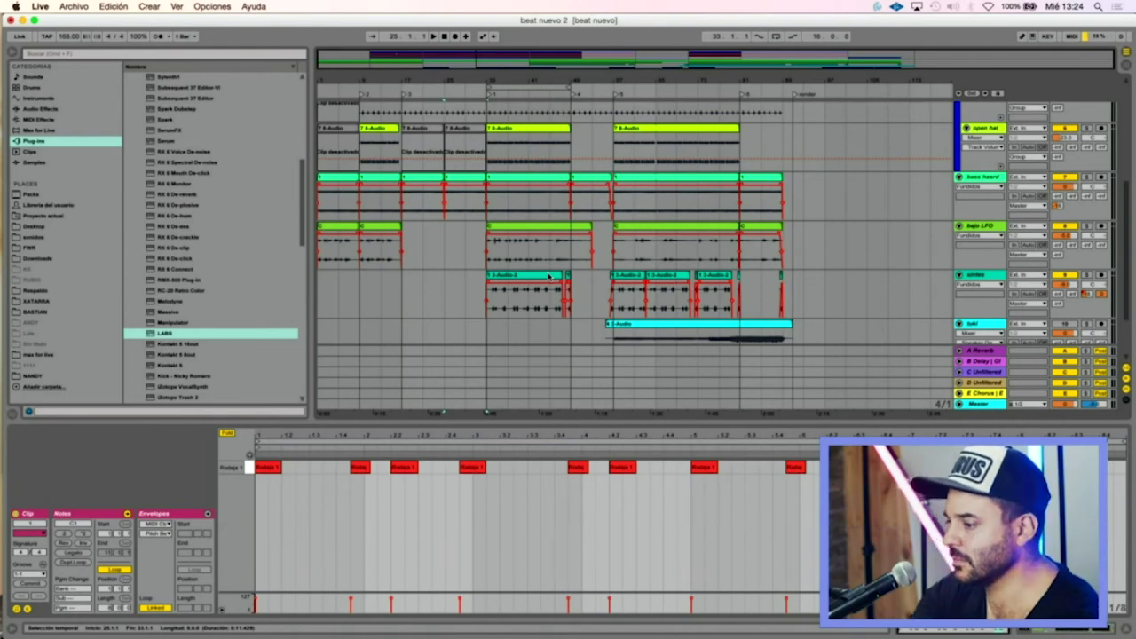
scroll(783, 211, down, 3)
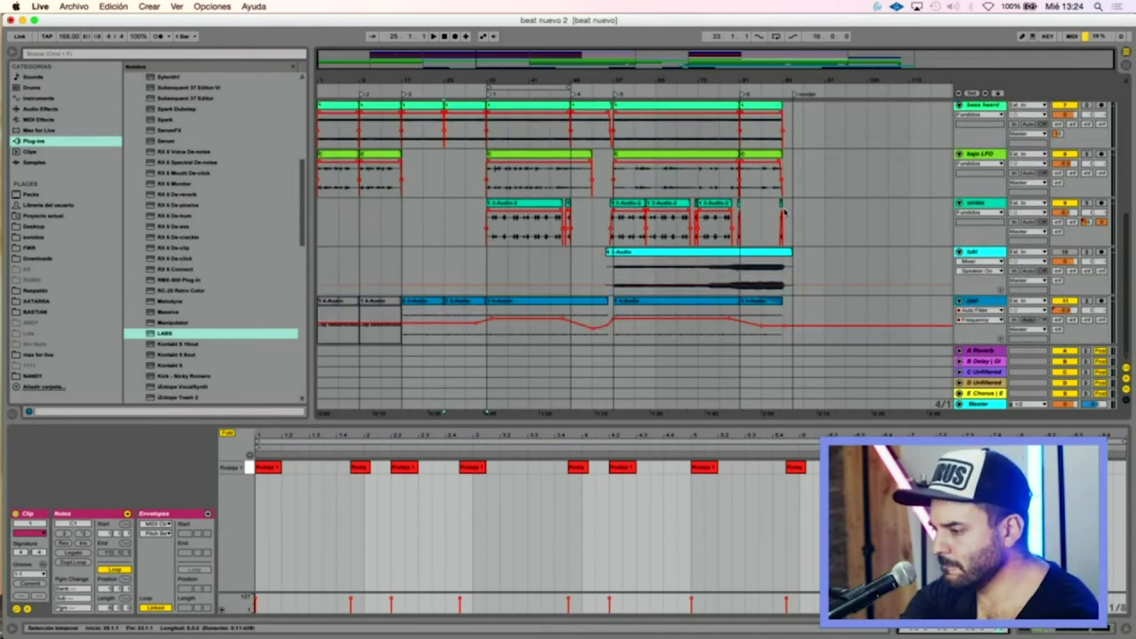
scroll(784, 212, up, 10)
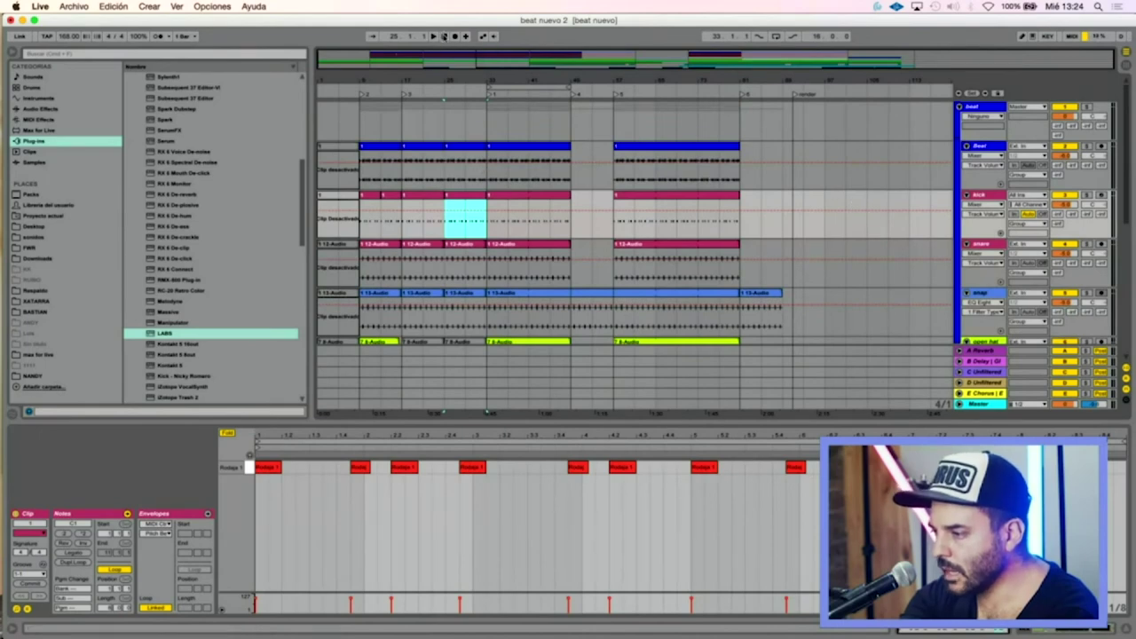
click(443, 36)
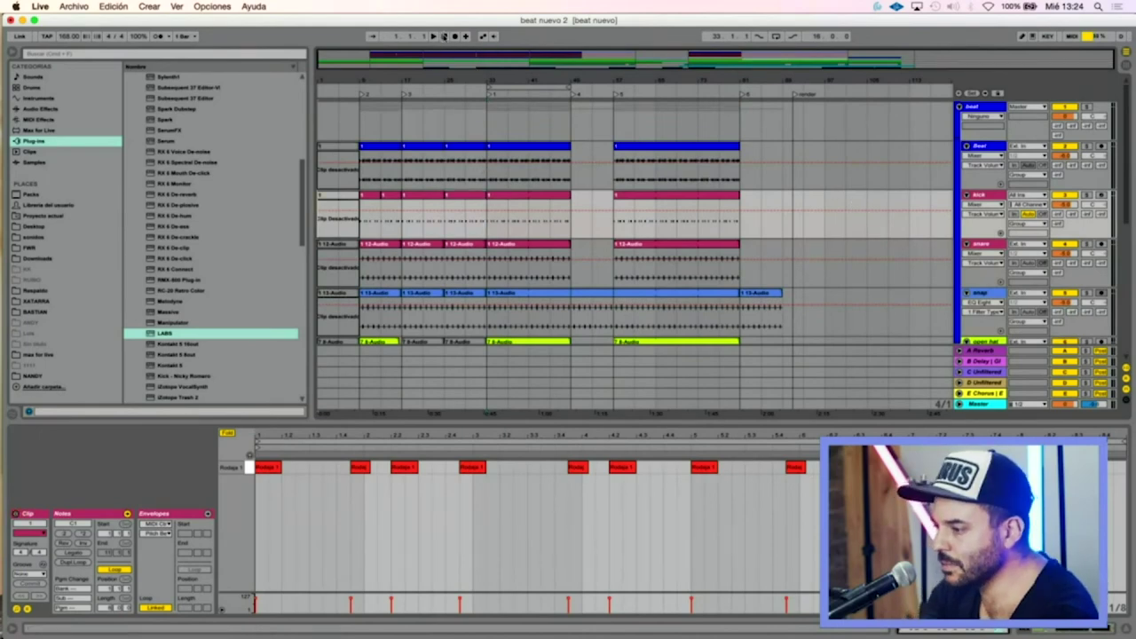